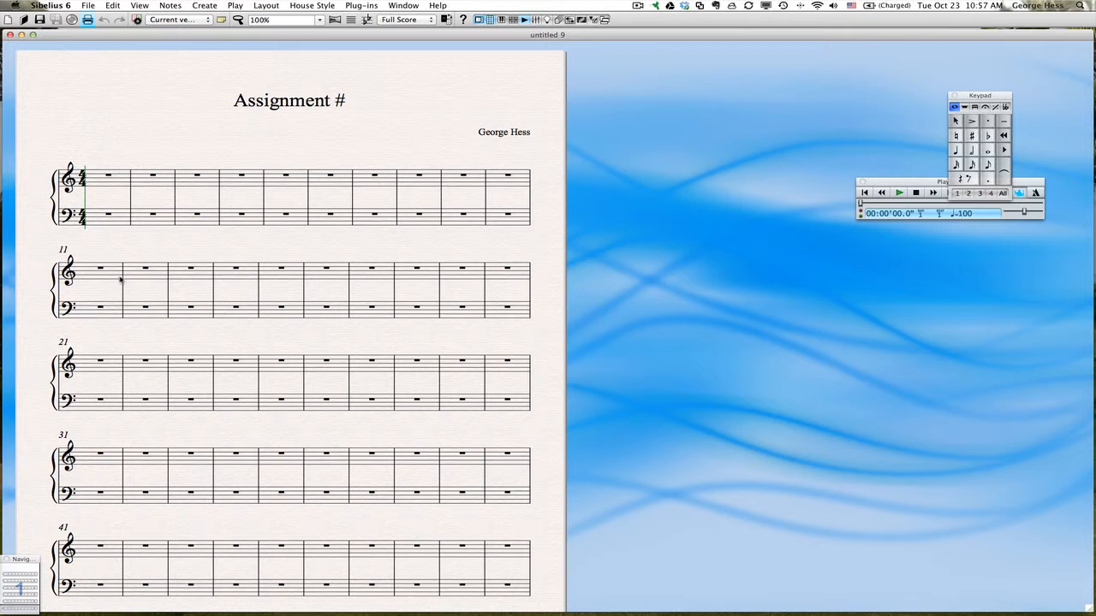
Delete bars 17 through 60 from both staves so the score keeps only its first 16 bars.
left_click(365, 278)
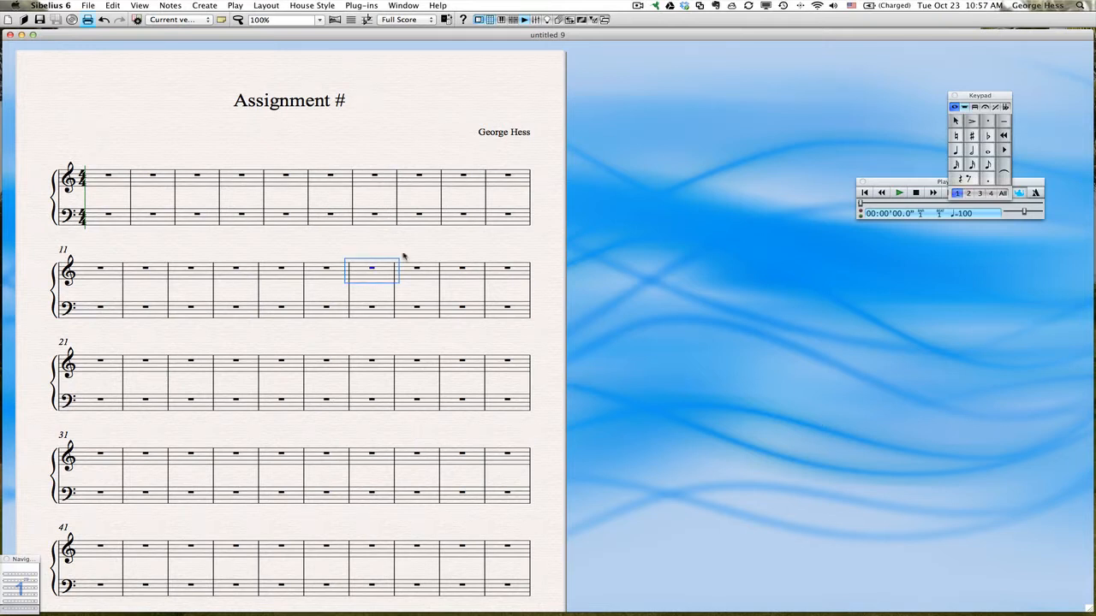
left_click(361, 278, "super")
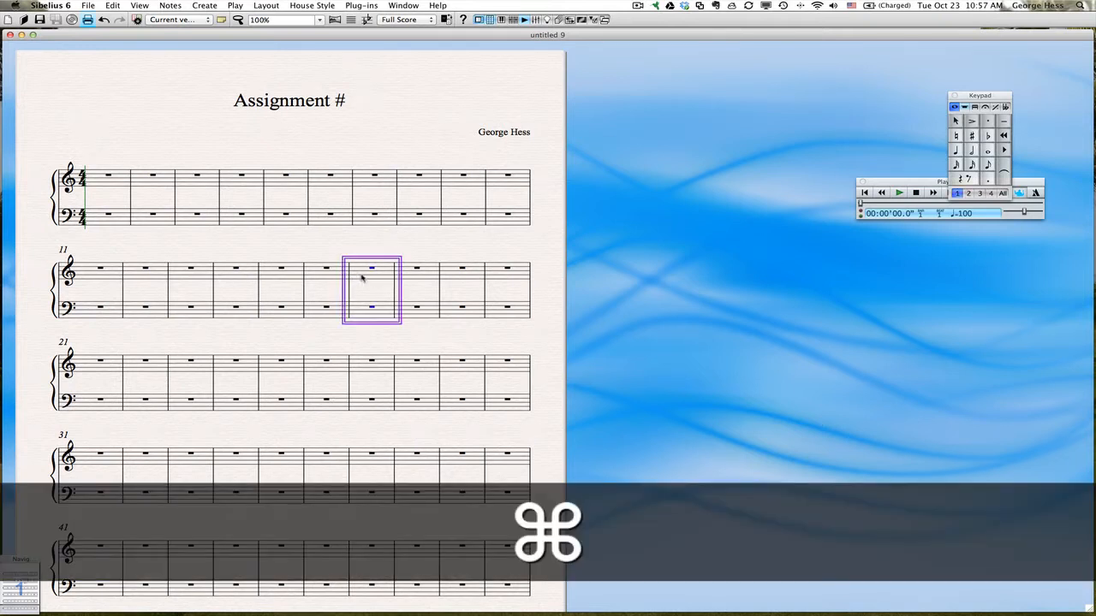
scroll(522, 462, "down", 5)
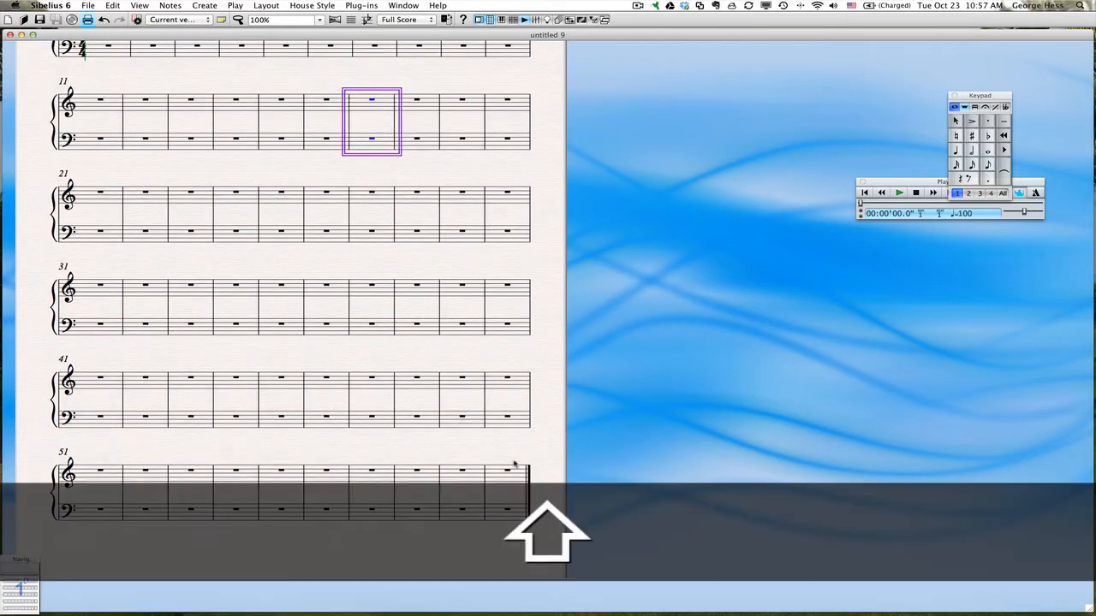
left_click(509, 477, "shift")
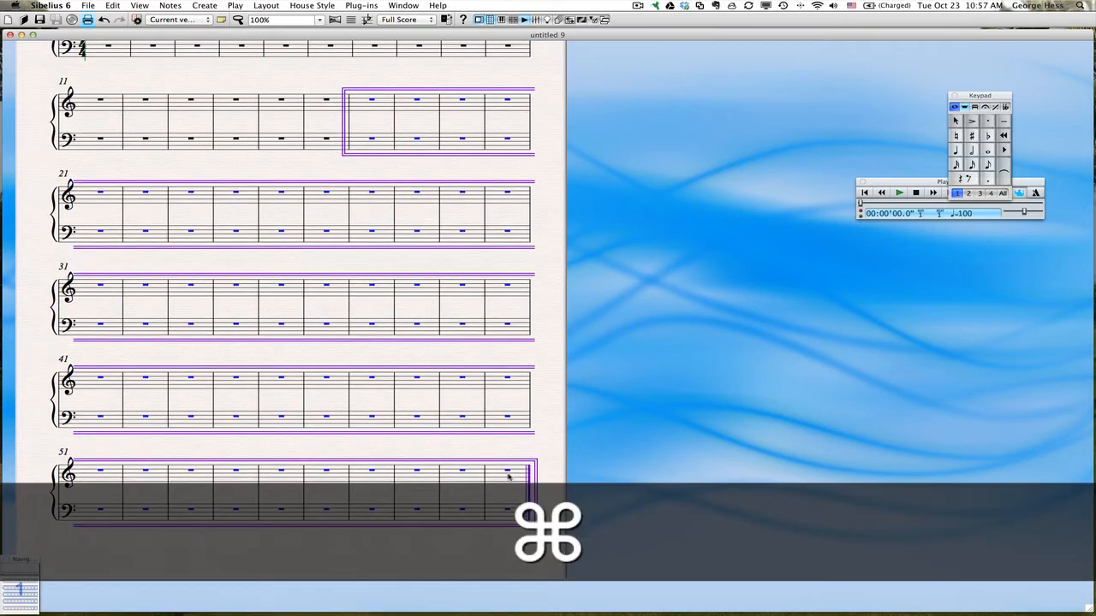
key("ctrl+BackSpace")
scroll(452, 362, "up", 3)
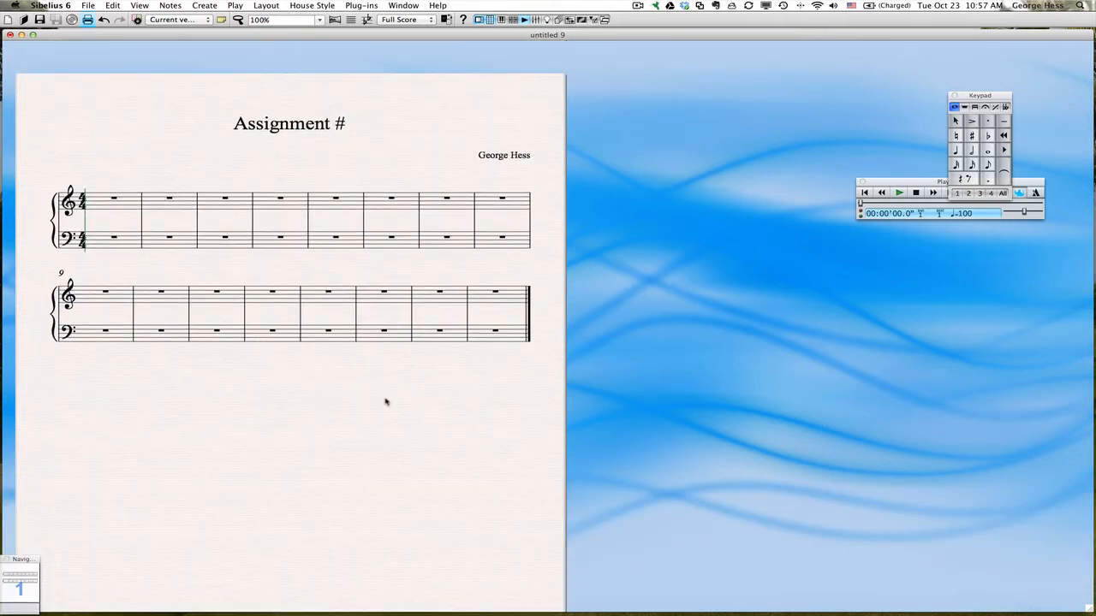
Turn on automatic system breaks every 4 bars for the score.
left_click(260, 6)
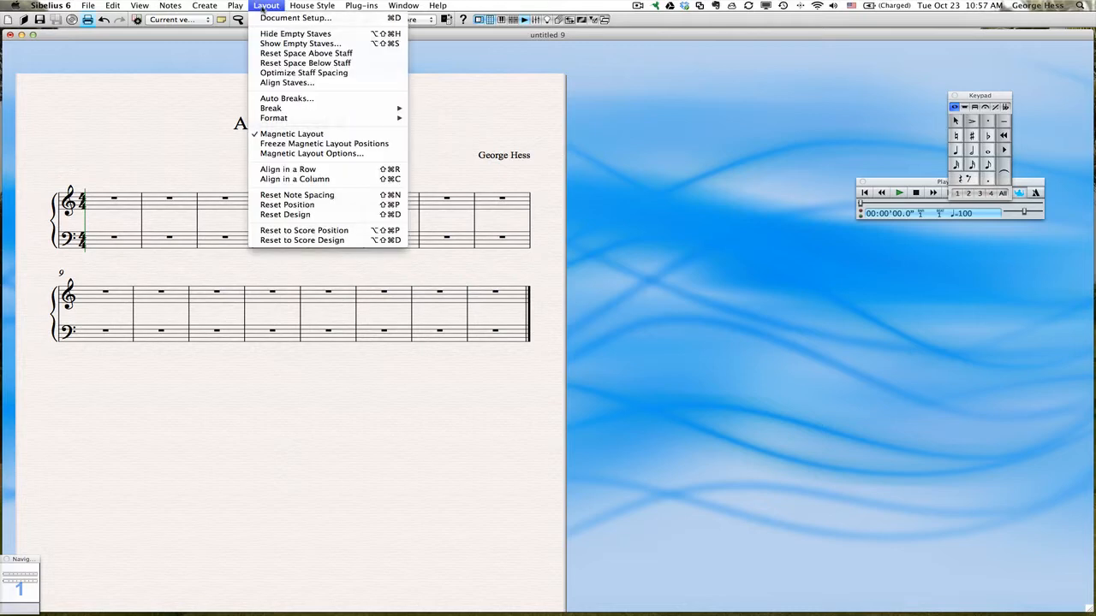
left_click(281, 100)
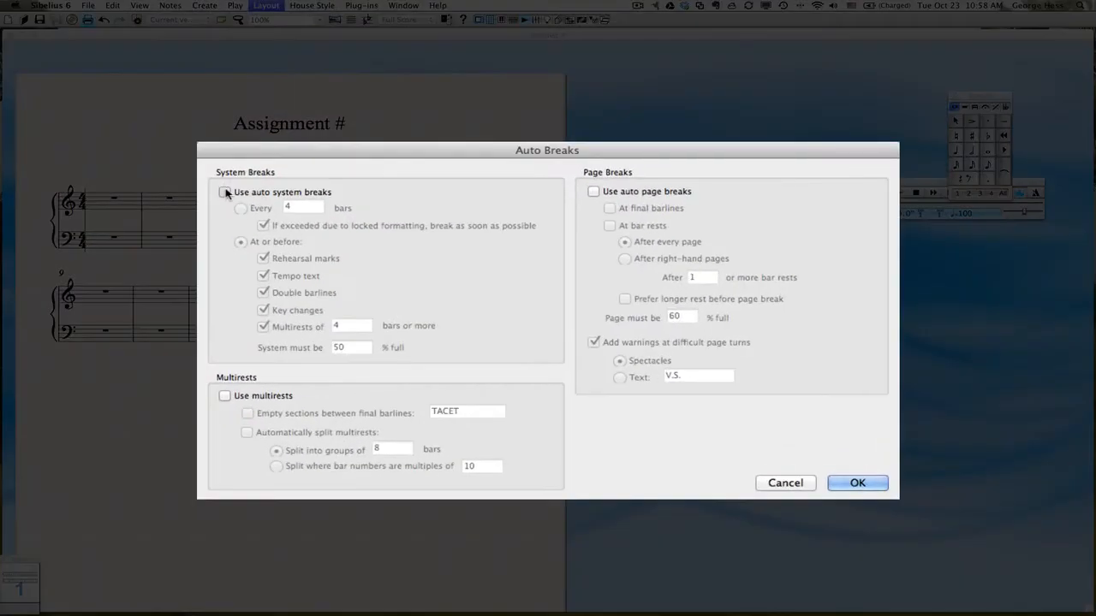
left_click(225, 193)
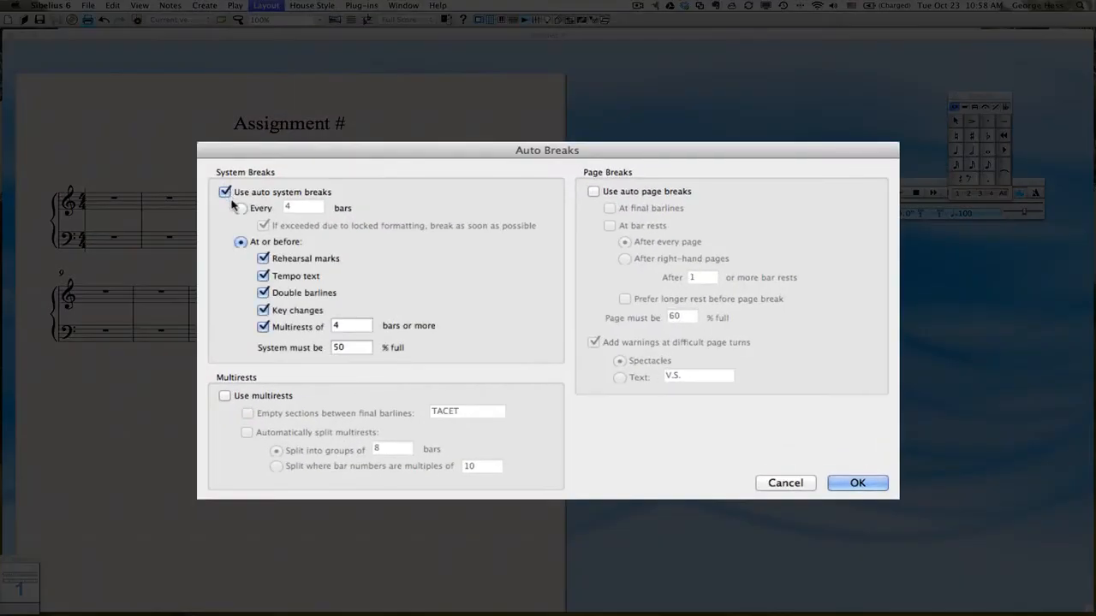
left_click(240, 208)
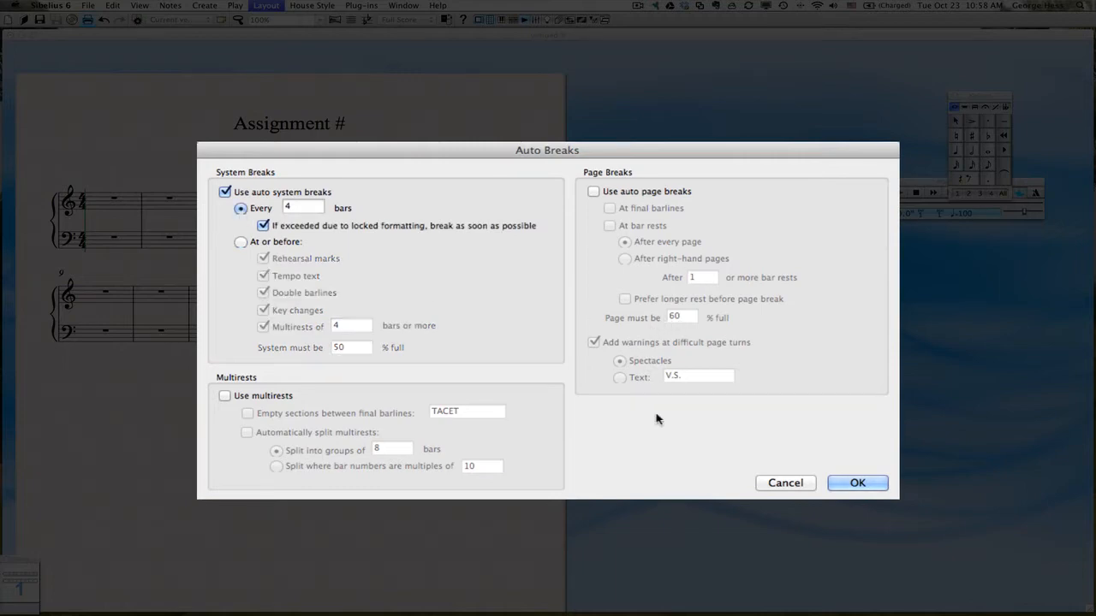
left_click(850, 483)
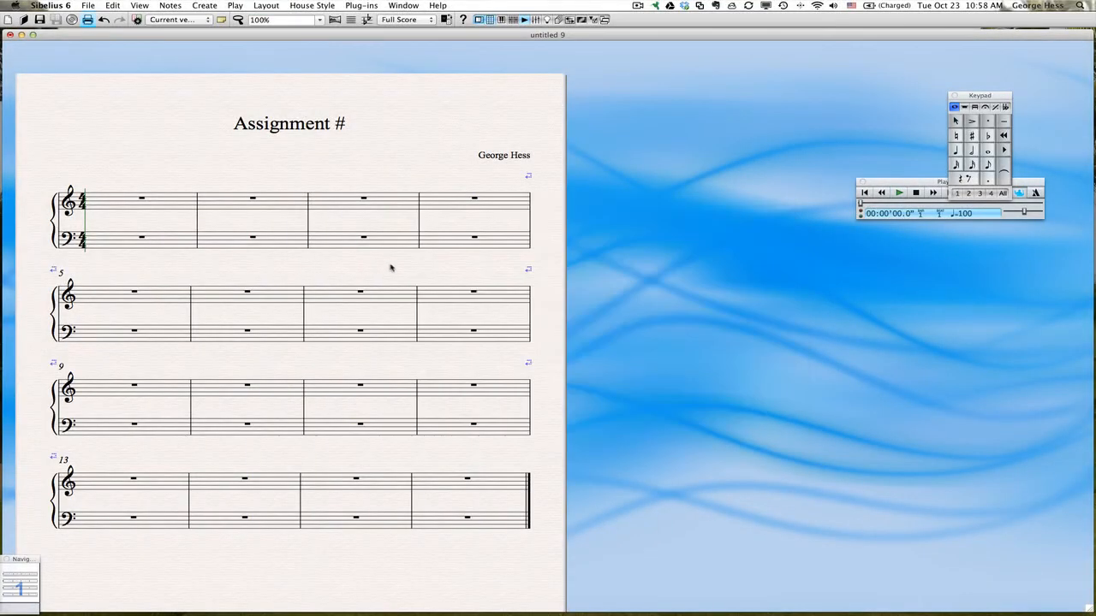
Increase the score's staff size to 7.5 mm in the document setup.
left_click(320, 20)
scroll(310, 67, "down", 5)
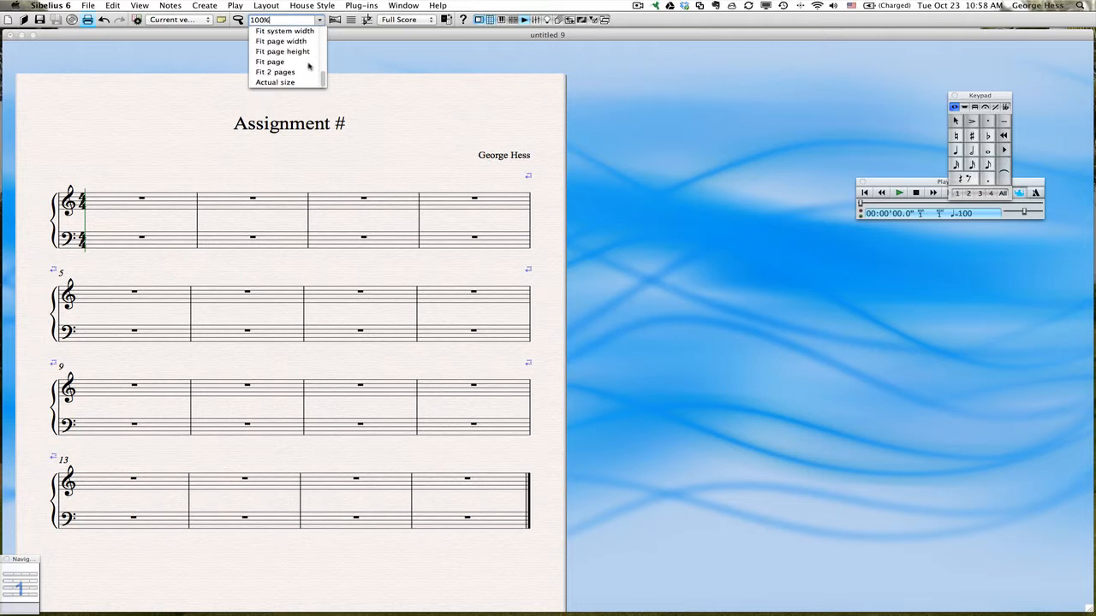
left_click(272, 62)
key("Return")
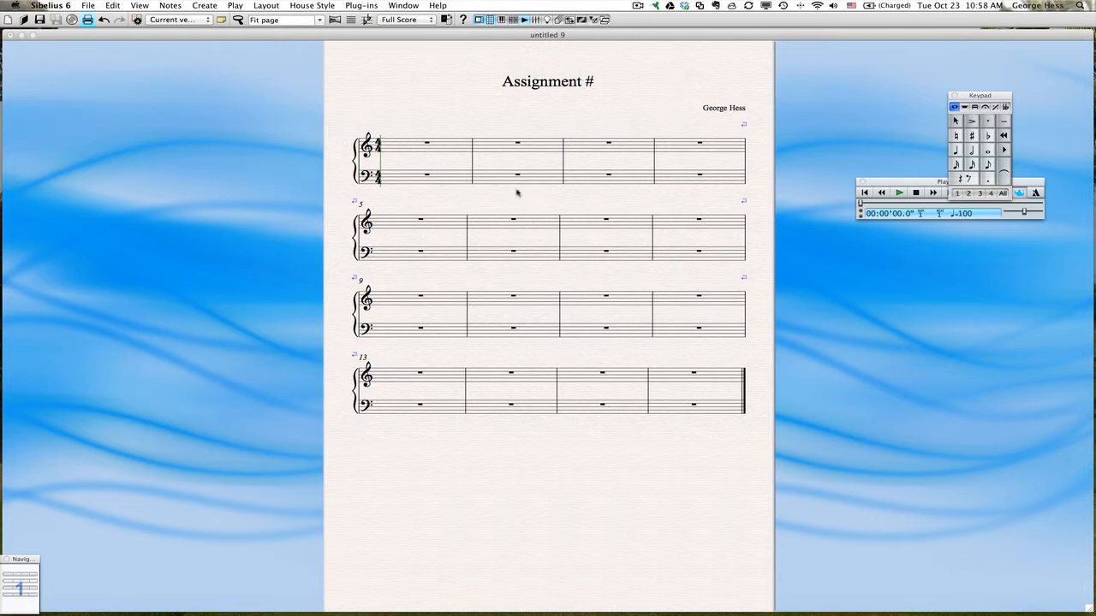
left_click(270, 8)
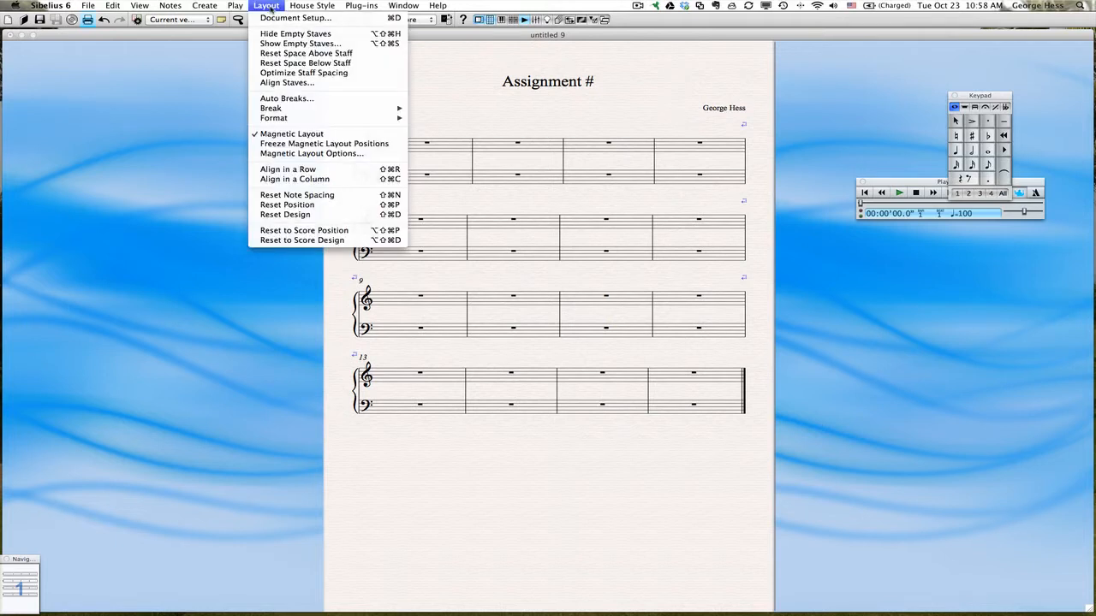
left_click(272, 18)
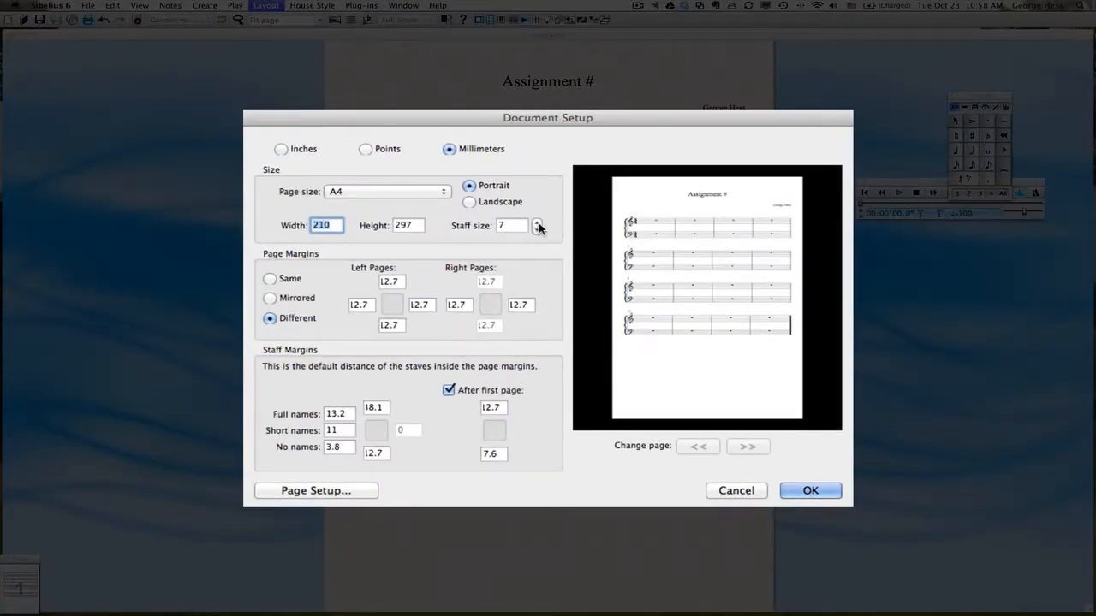
left_click(538, 223)
left_click(538, 222)
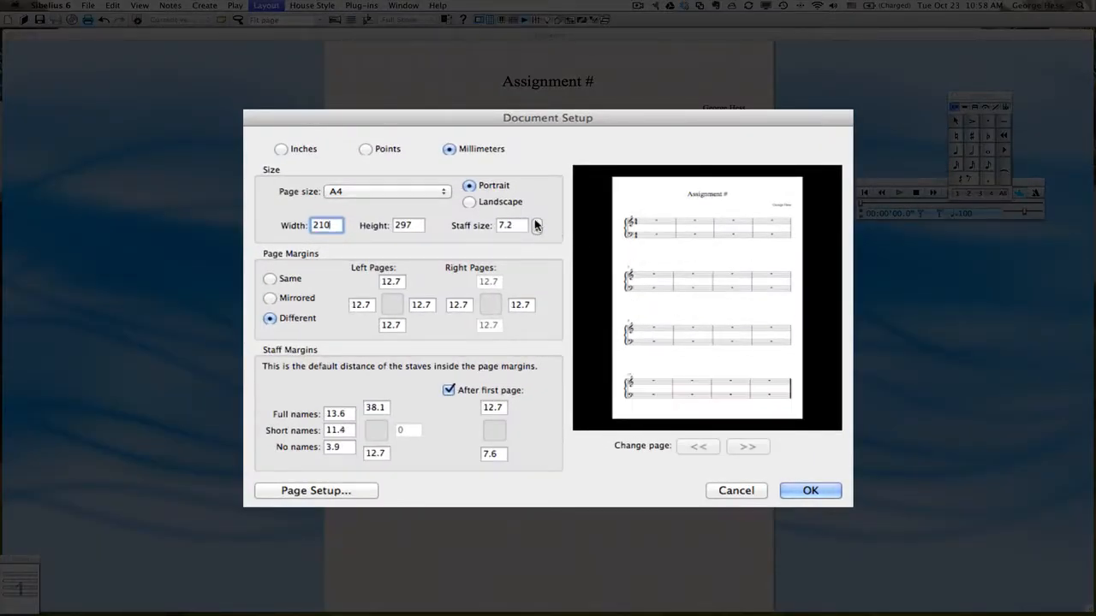
left_click(538, 222)
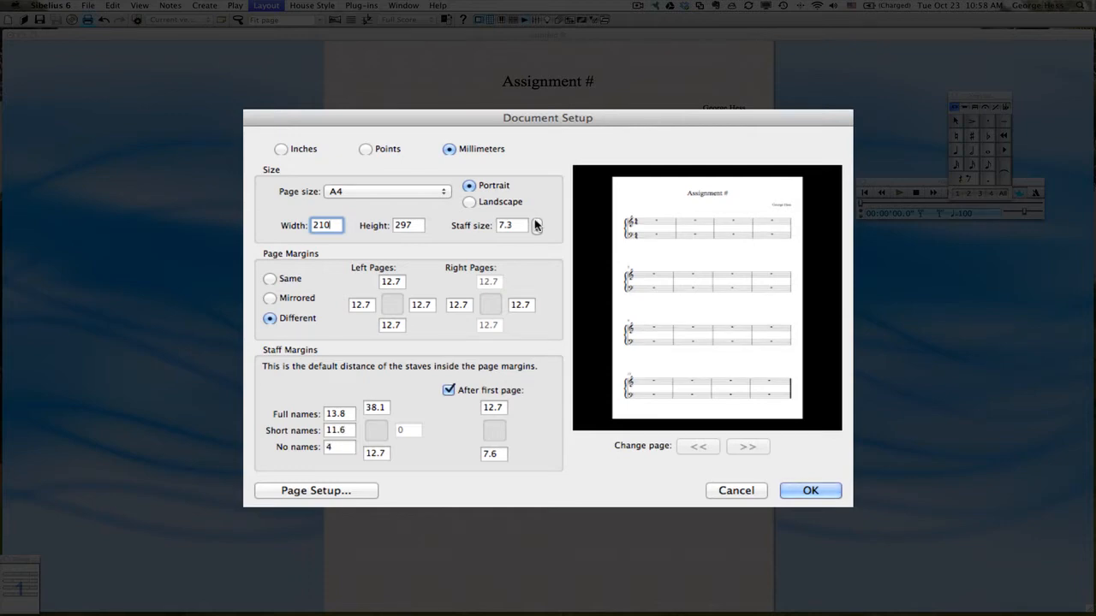
left_click(538, 223)
left_click(538, 223)
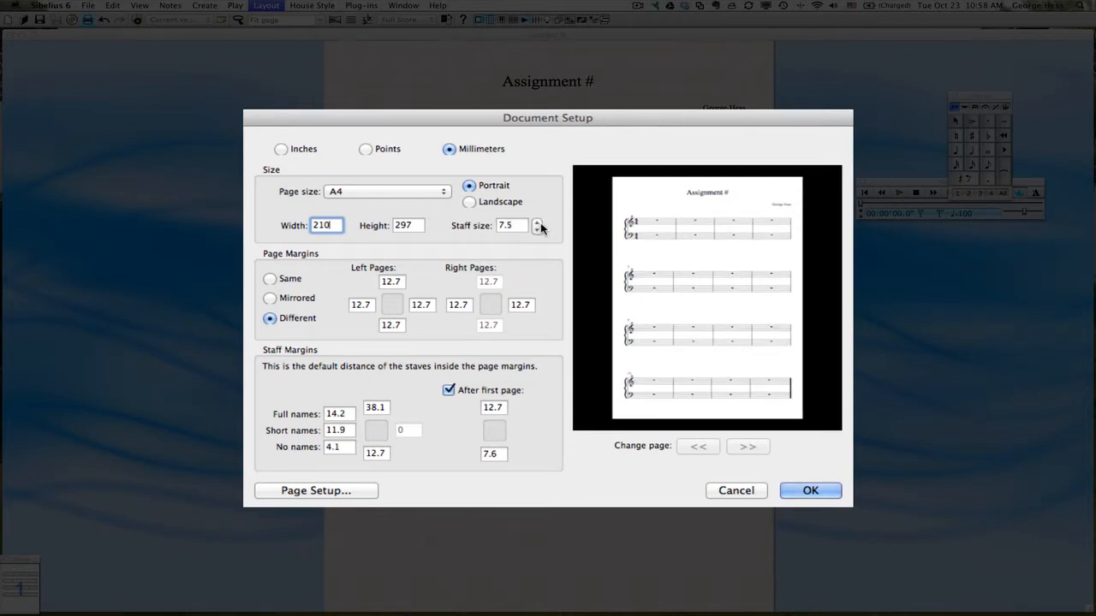
left_click(810, 491)
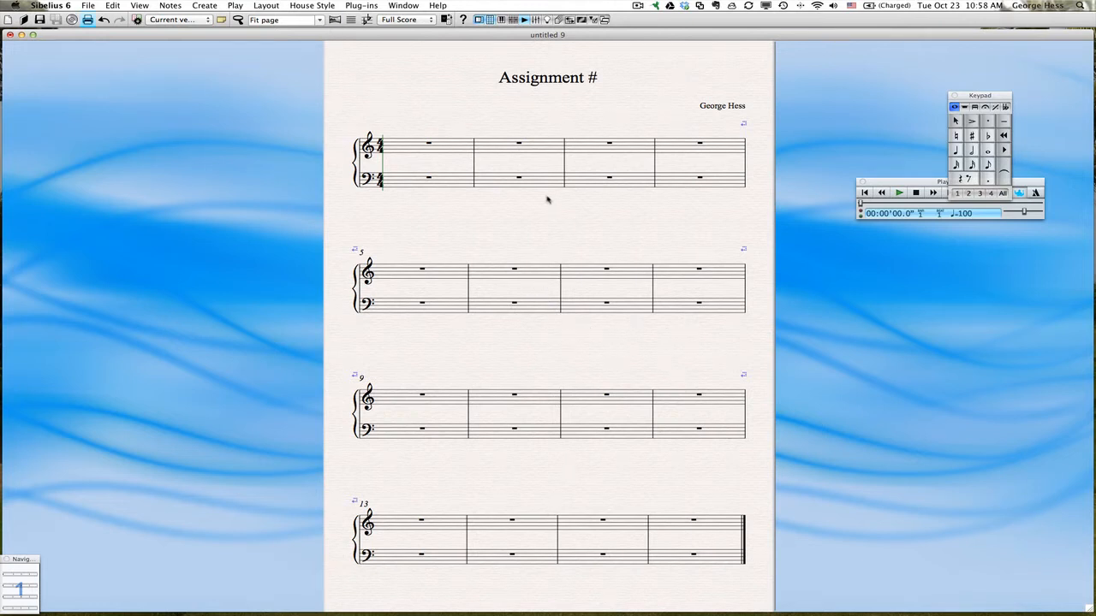
Set the engraving rule for staves to 8 spaces between staves.
left_click(301, 7)
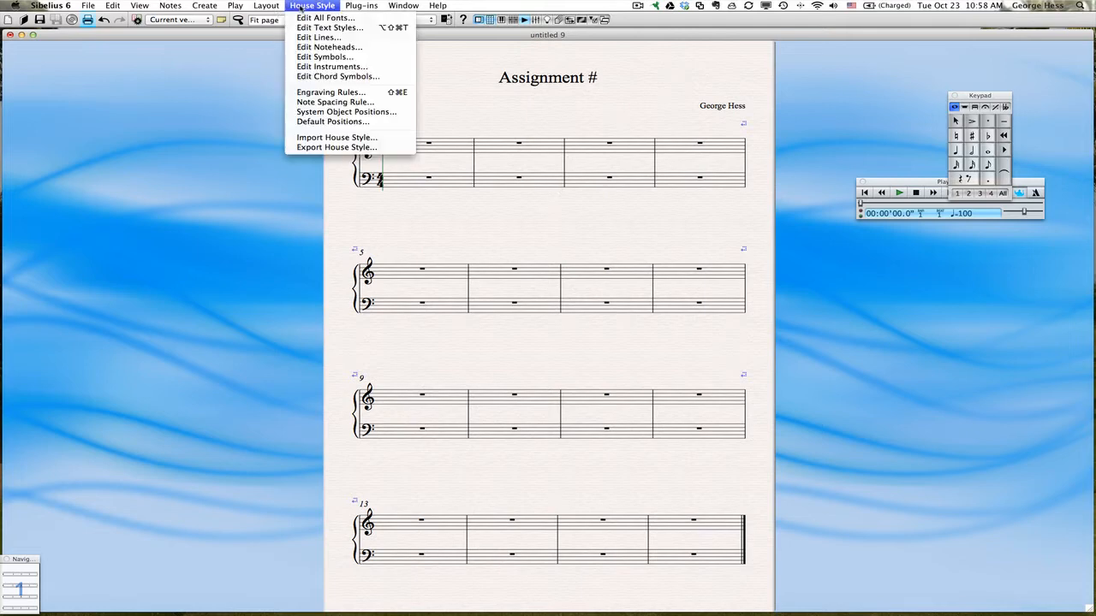
left_click(326, 92)
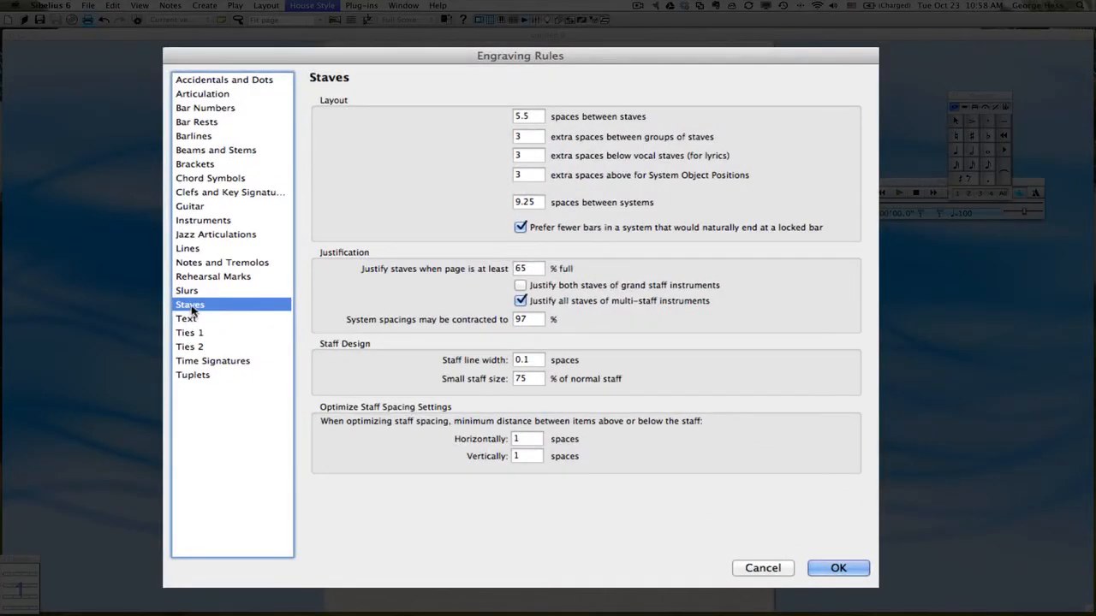
double_click(537, 118)
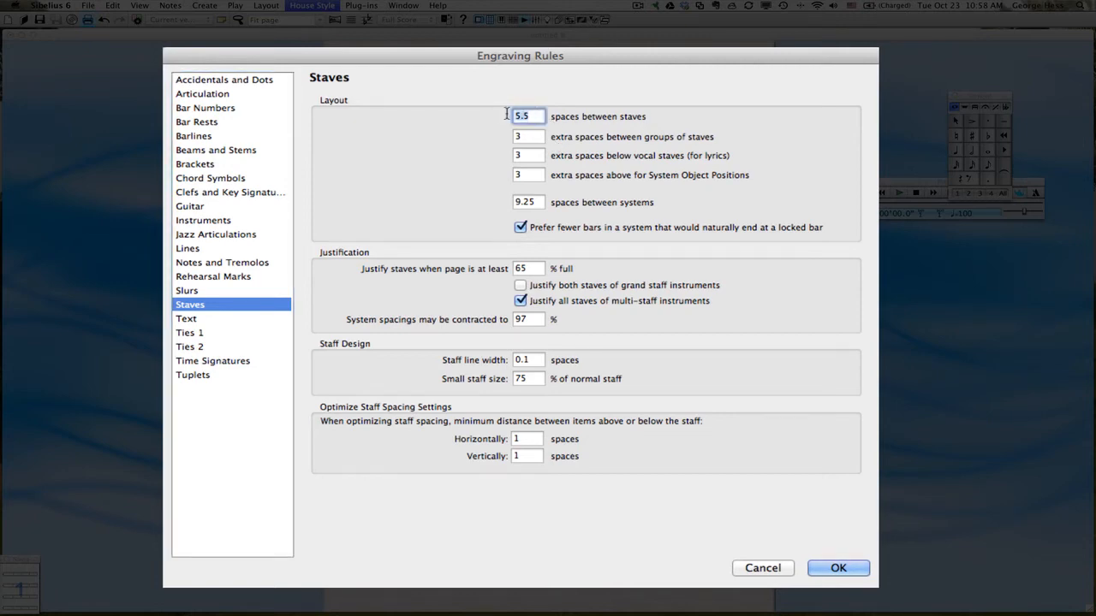
type("8")
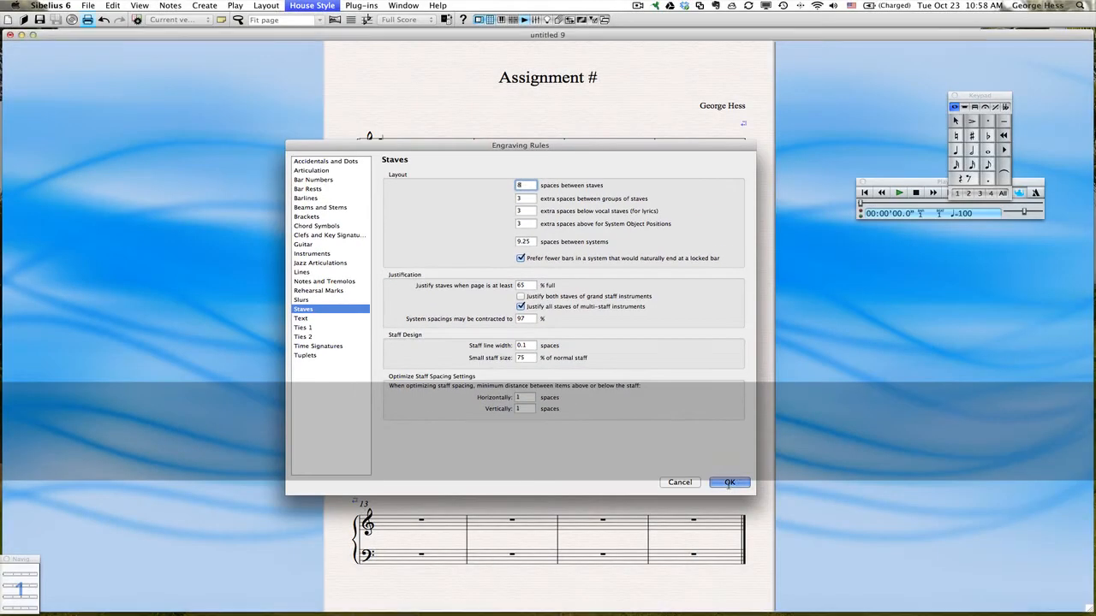
left_click(728, 483)
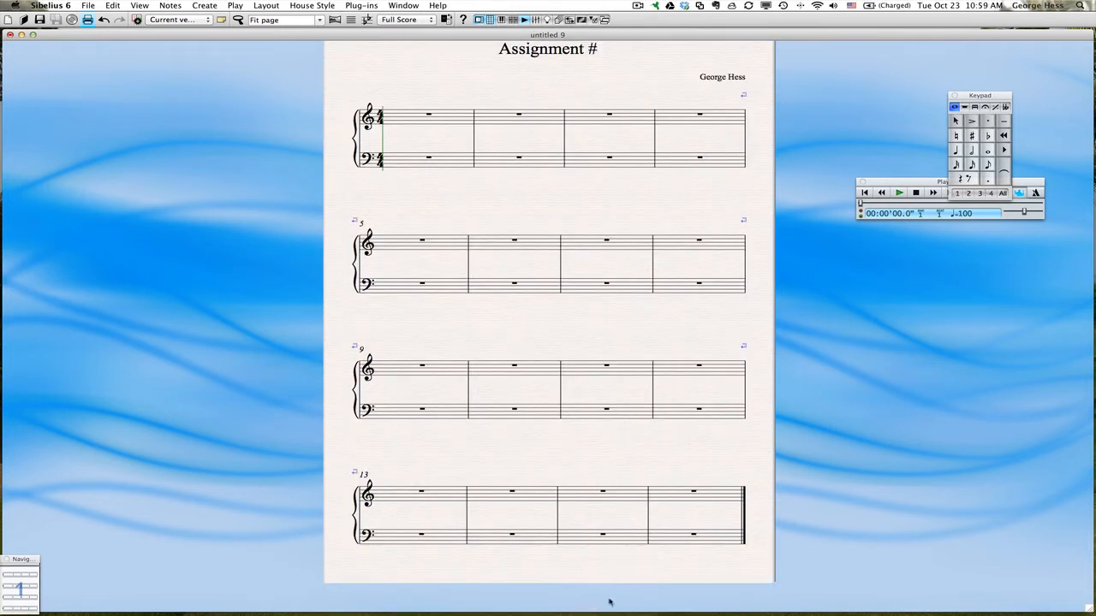
Set the bottom page margin to 25 mm in the document setup.
left_click(265, 6)
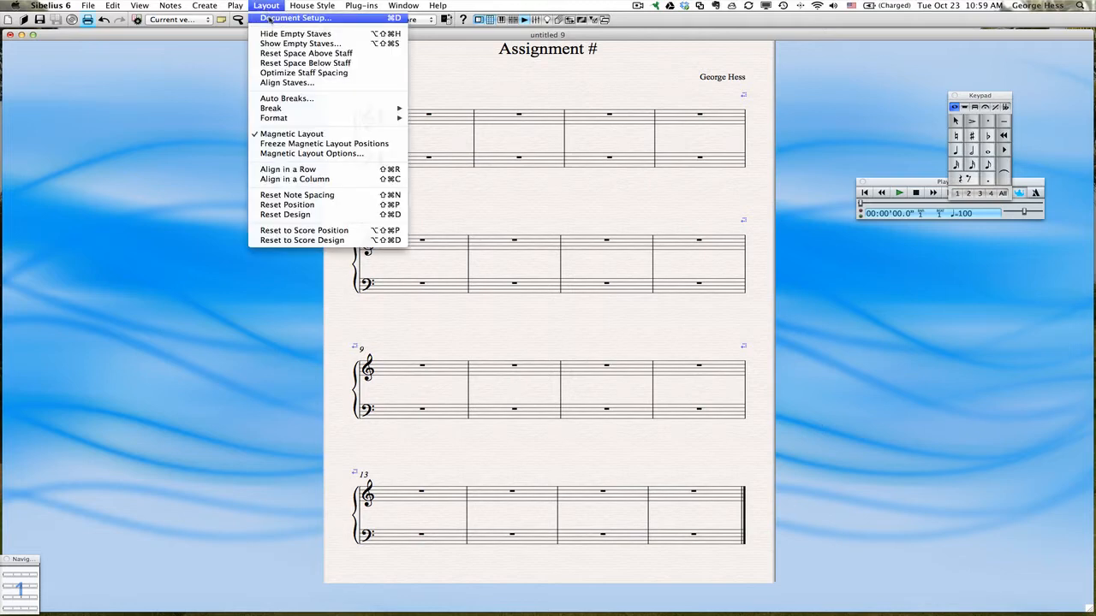
left_click(269, 18)
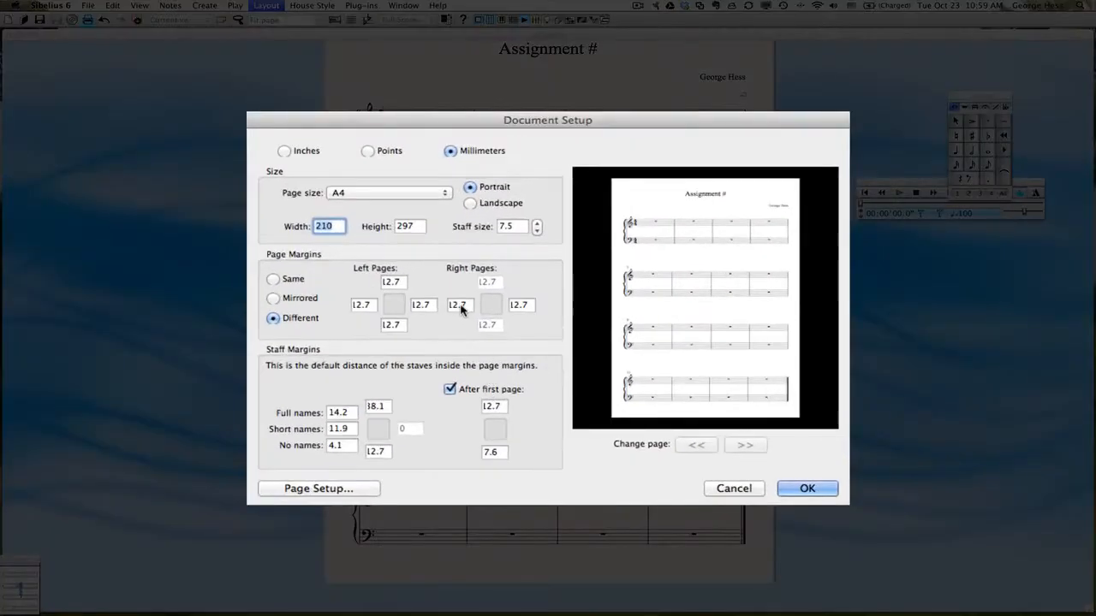
left_click(393, 326)
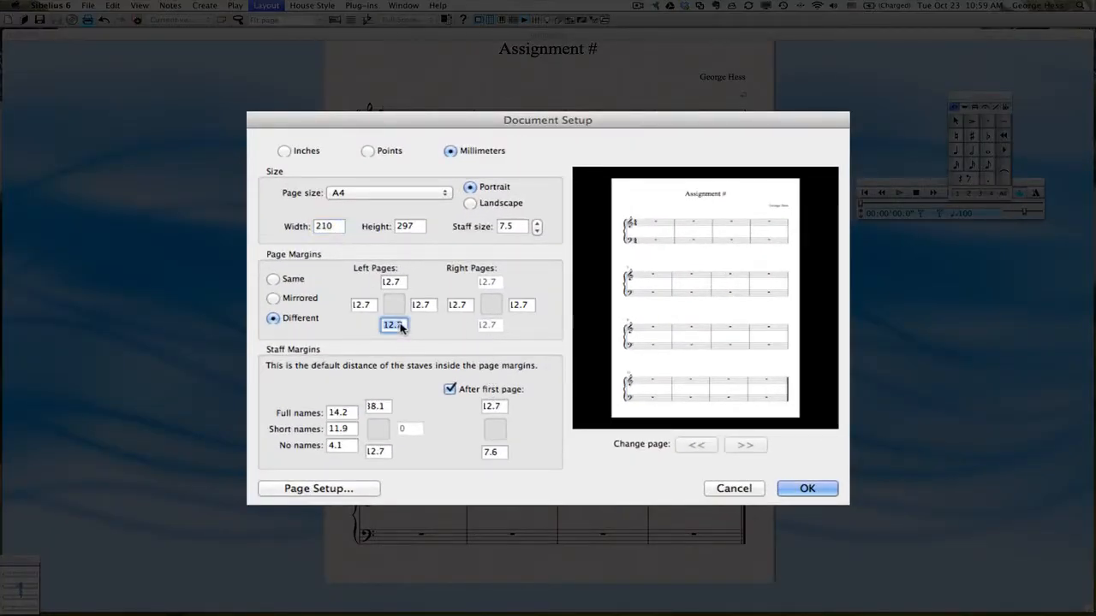
type("2")
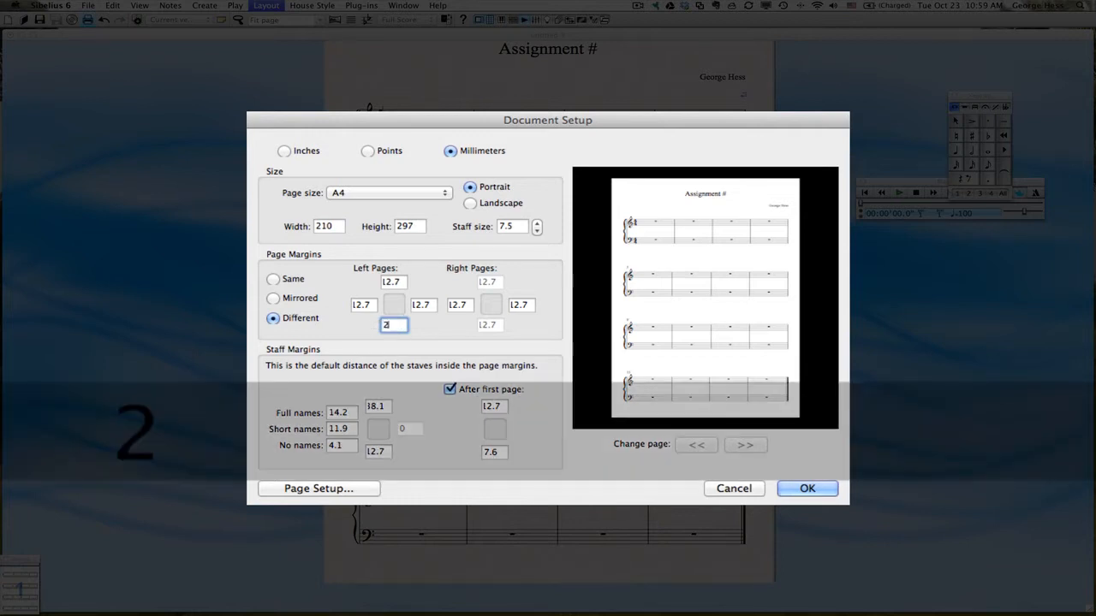
type("5")
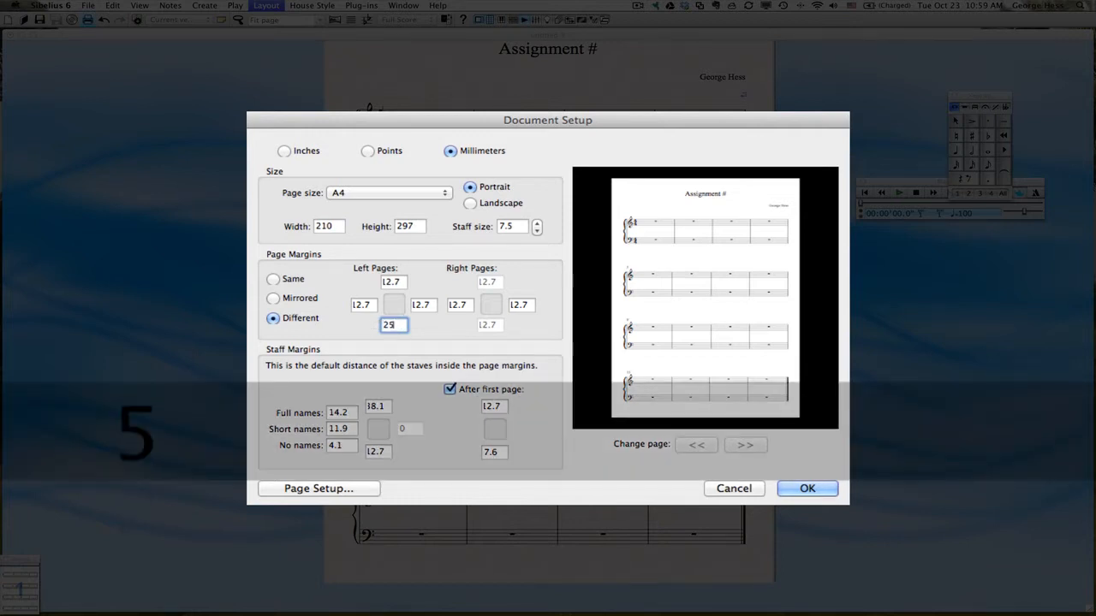
left_click(808, 489)
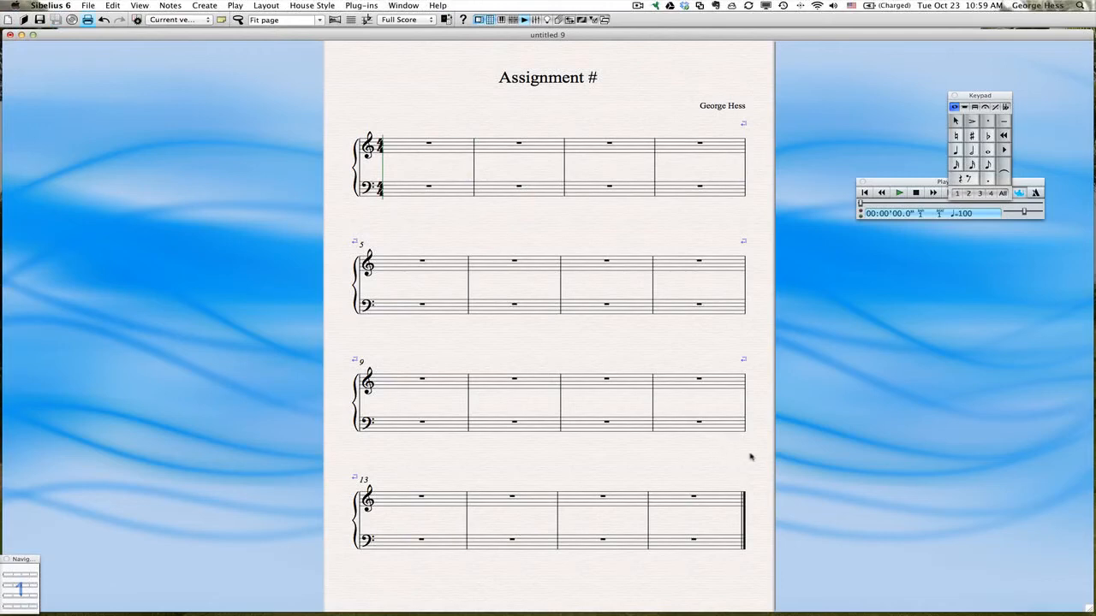
Set the top page margin to 25 mm and the bottom page margin to 35 mm in the document setup.
scroll(785, 458, "up", 3)
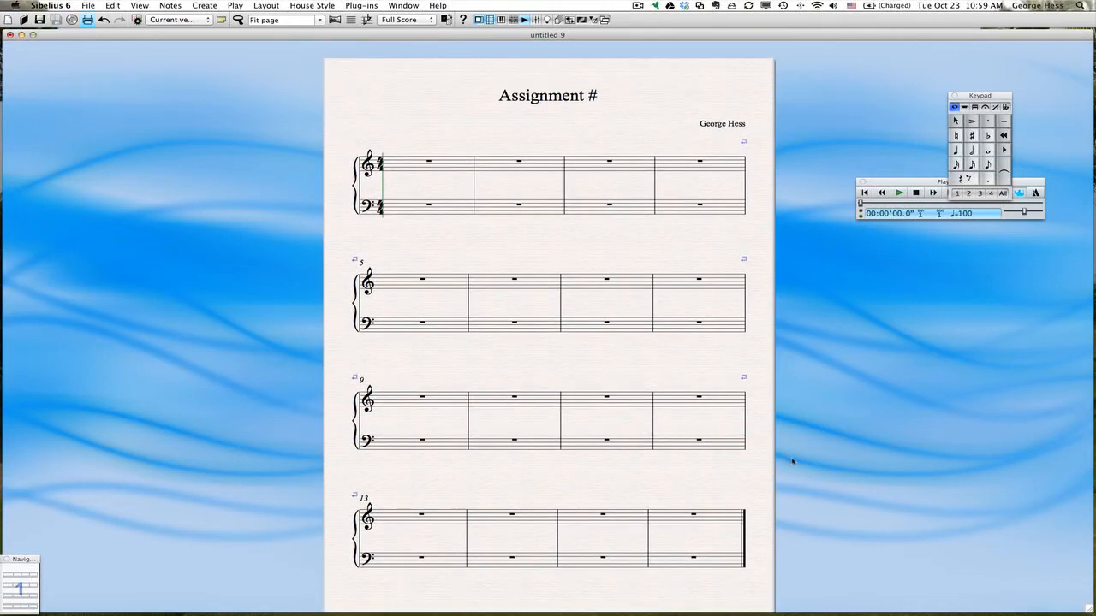
left_click(265, 6)
left_click(283, 19)
left_click(447, 320)
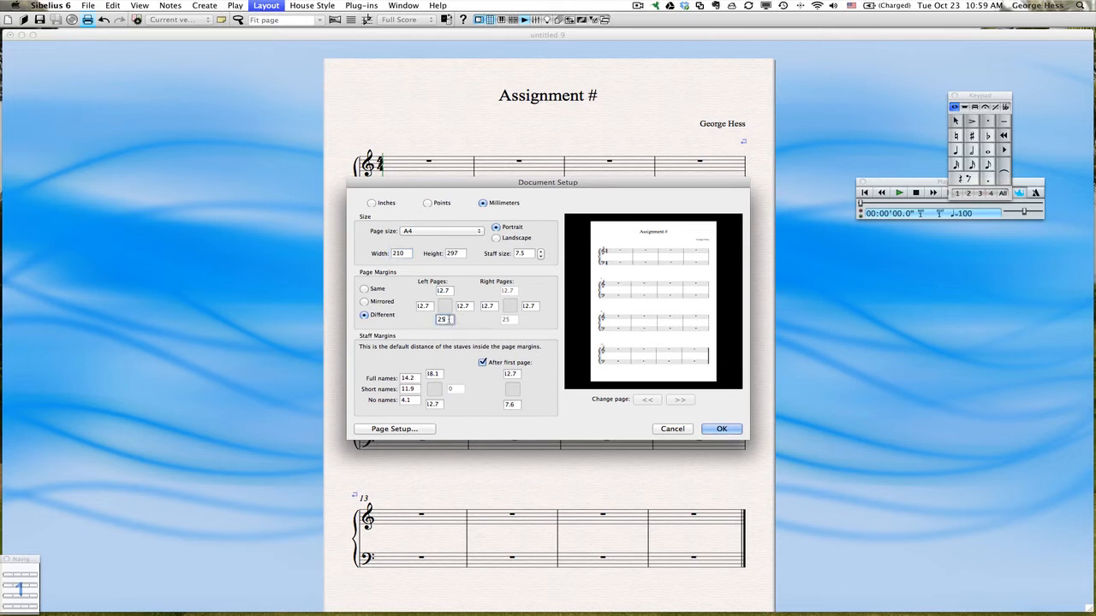
left_click_drag(449, 320, 440, 319)
left_click(450, 292)
left_click_drag(450, 292, 423, 292)
type("25")
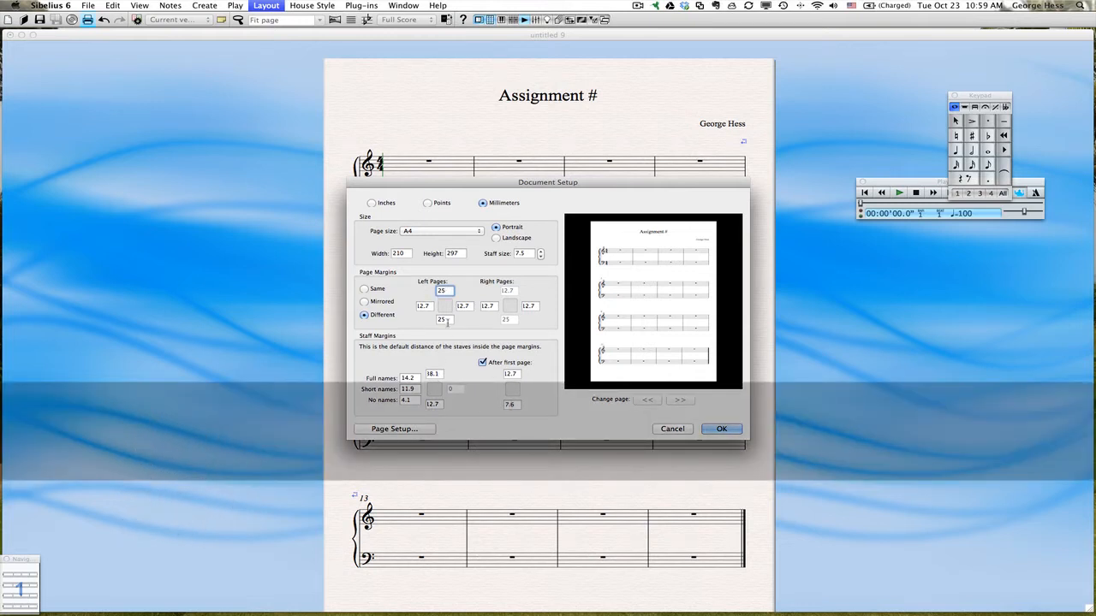
double_click(442, 319)
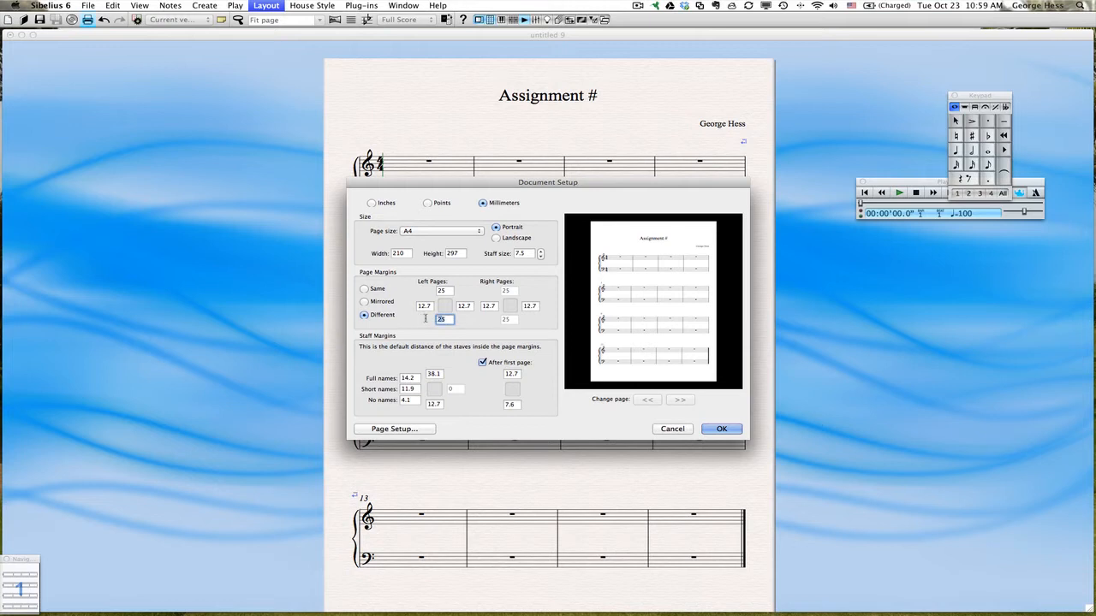
type("35")
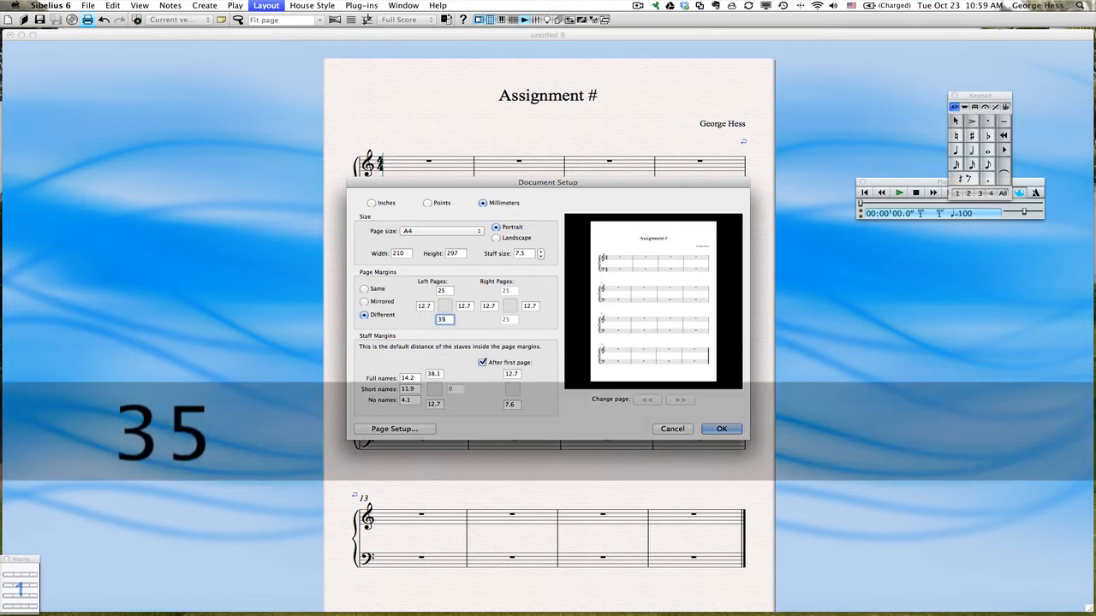
left_click(722, 429)
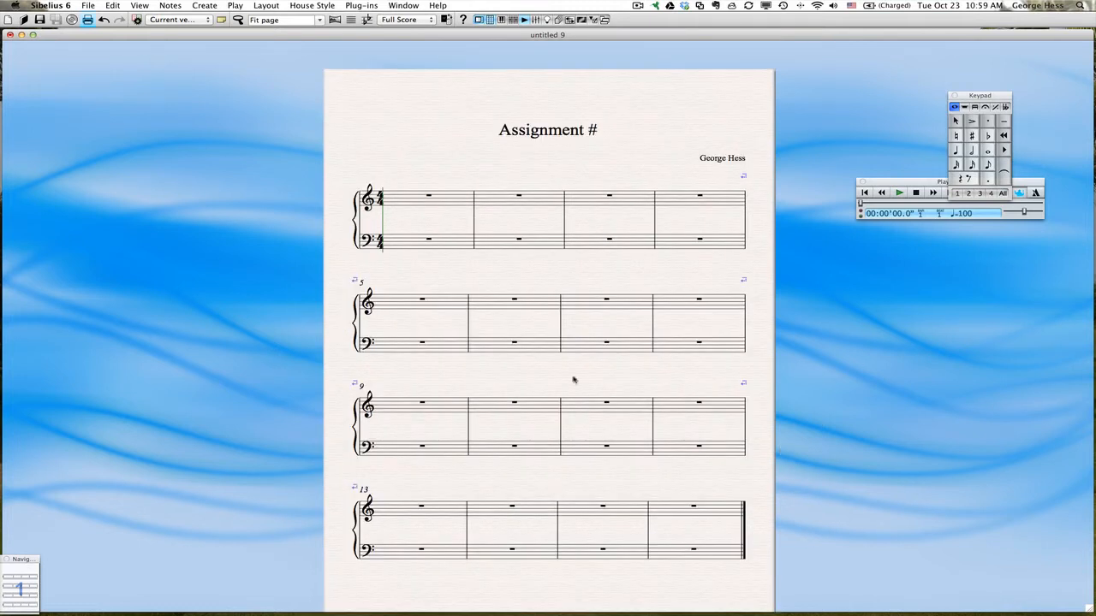
Start a new text style based on the Roman numerals style.
scroll(612, 288, "down", 2)
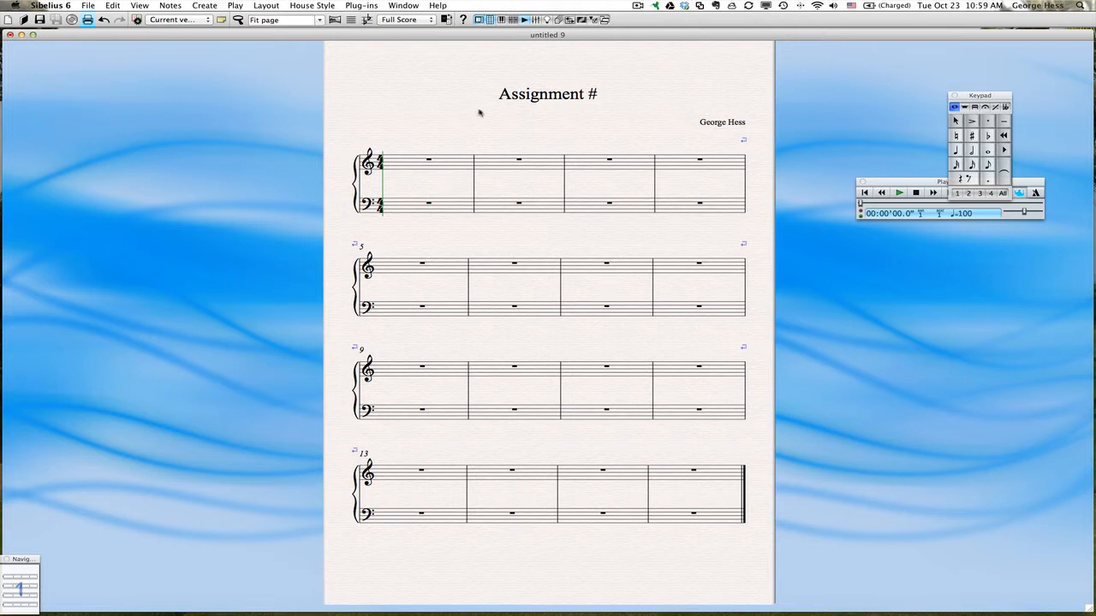
scroll(479, 113, "right", 5)
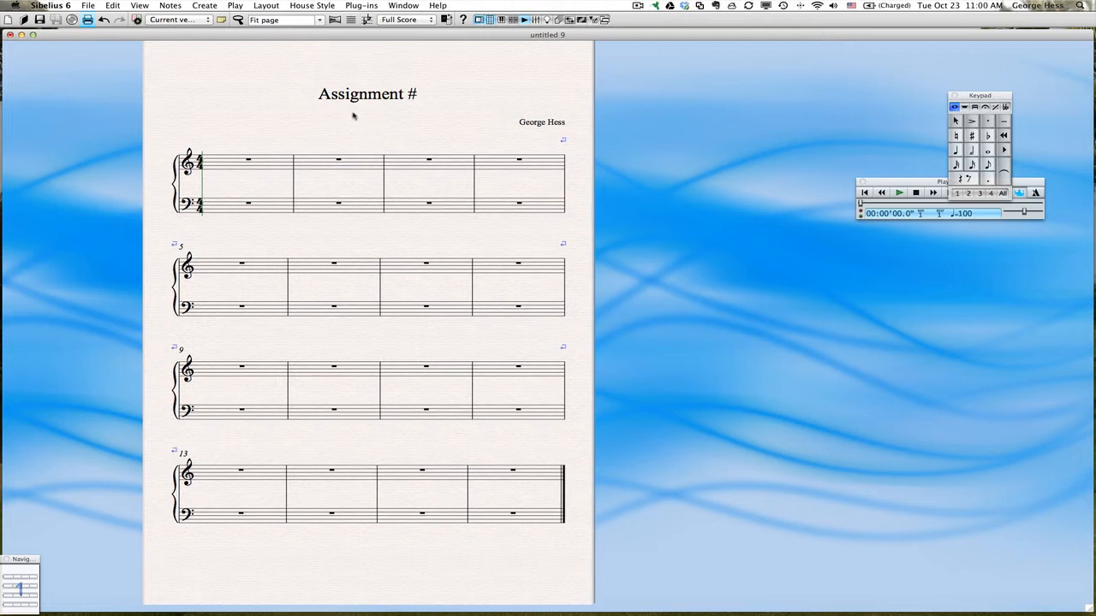
left_click(312, 6)
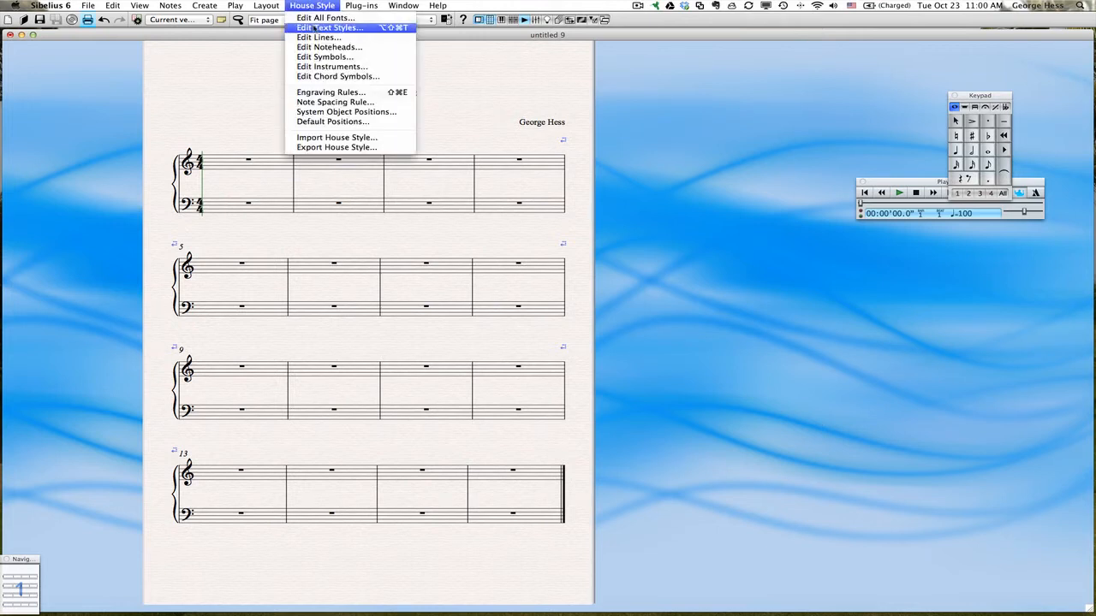
left_click(315, 28)
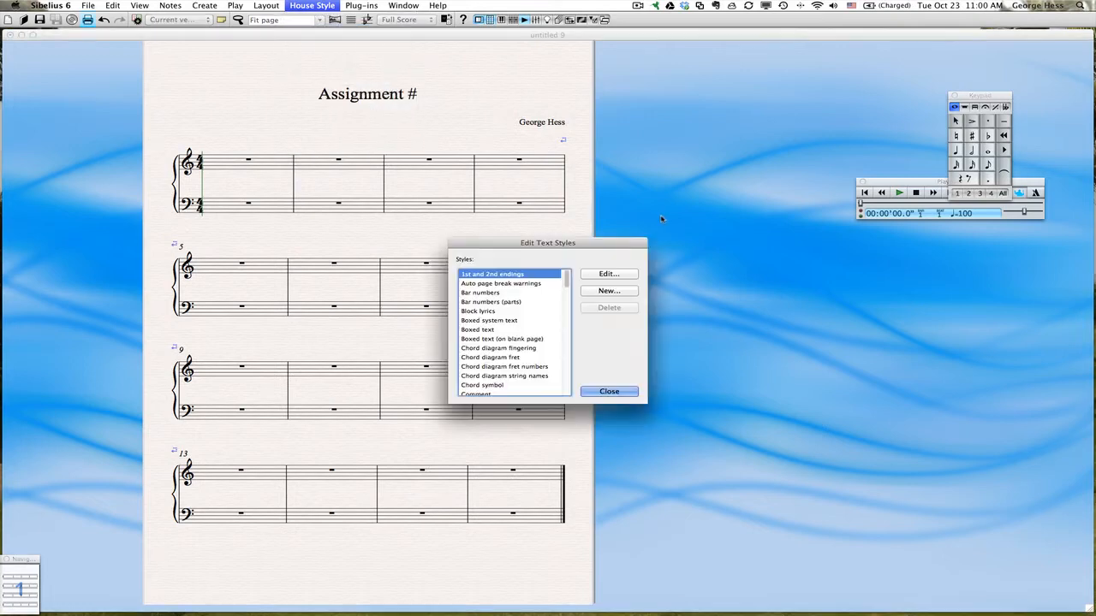
scroll(496, 371, "down", 15)
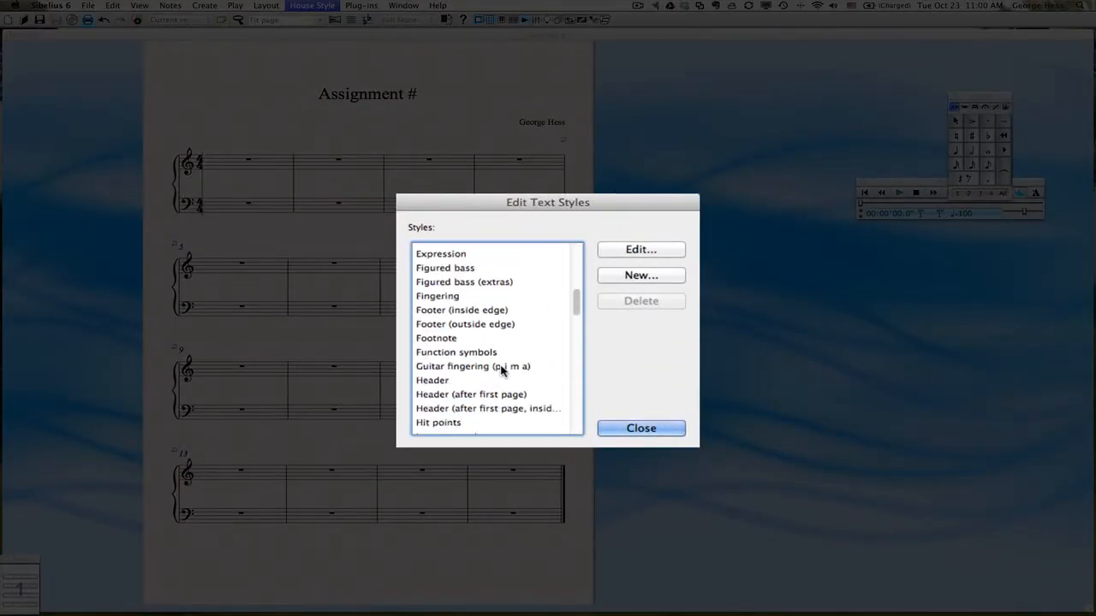
scroll(503, 375, "down", 3)
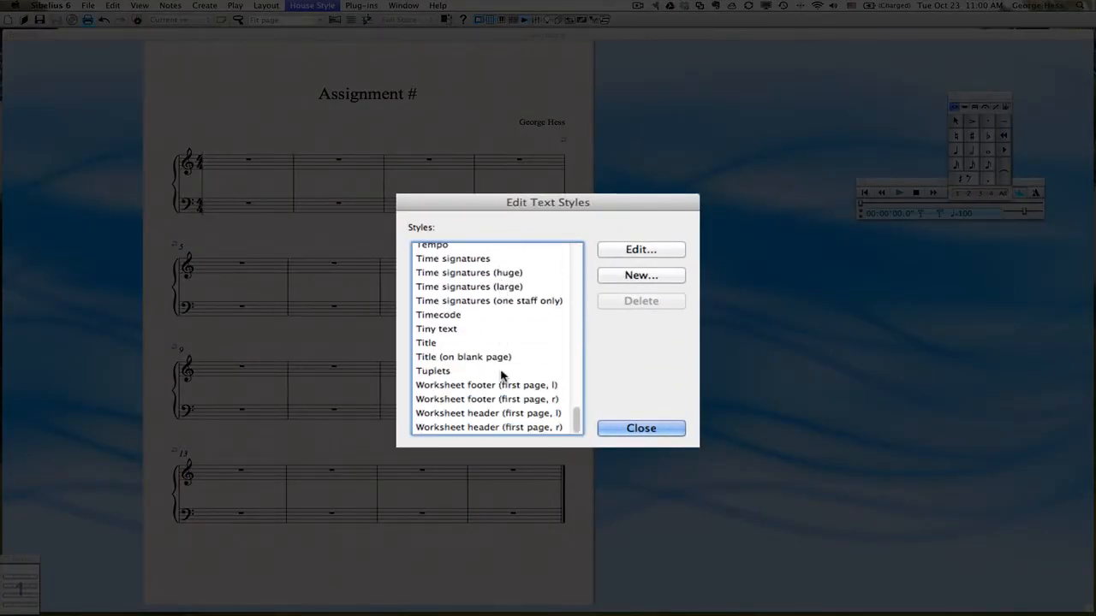
scroll(503, 375, "up", 10)
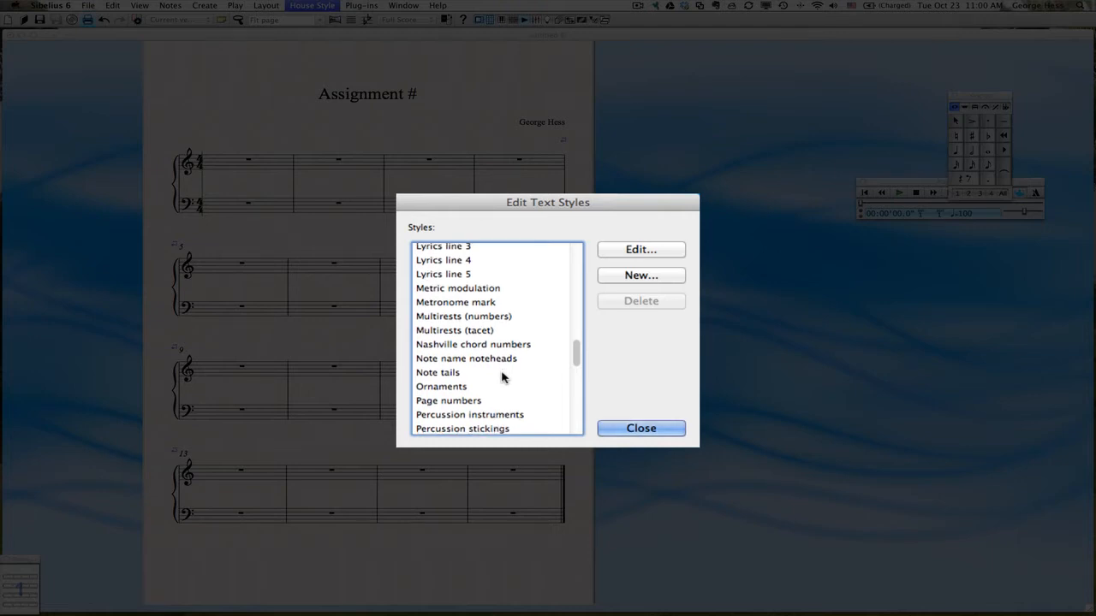
scroll(502, 377, "down", 5)
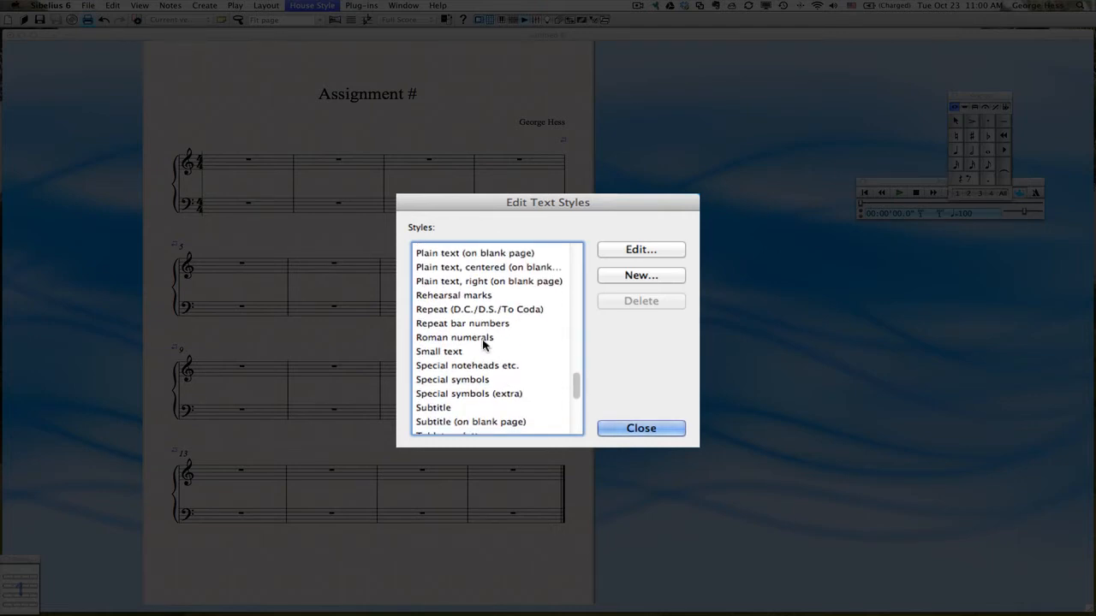
left_click(471, 339)
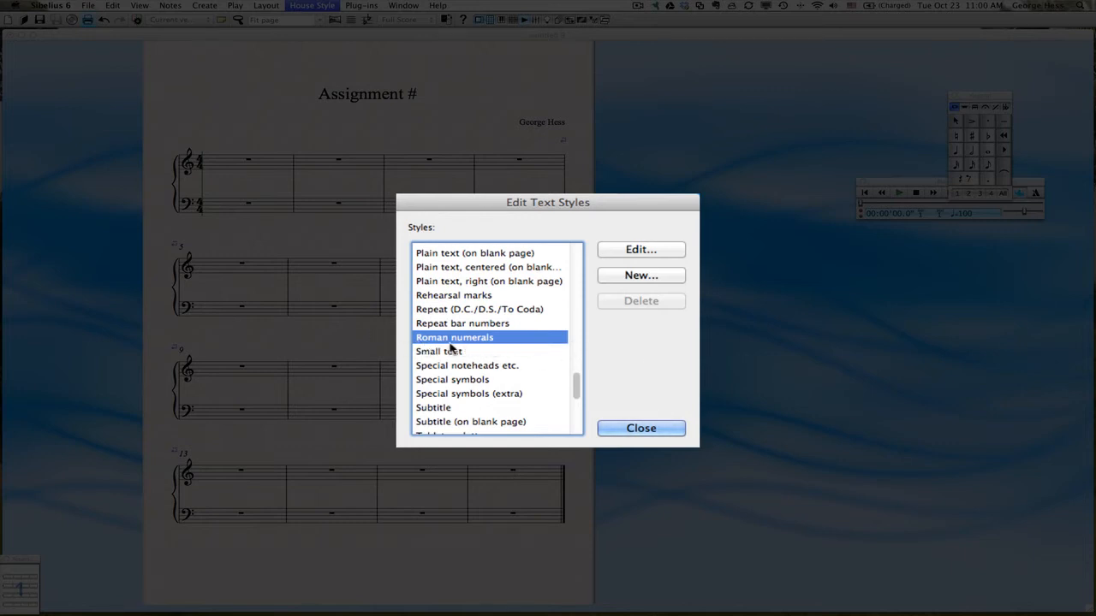
left_click(632, 276)
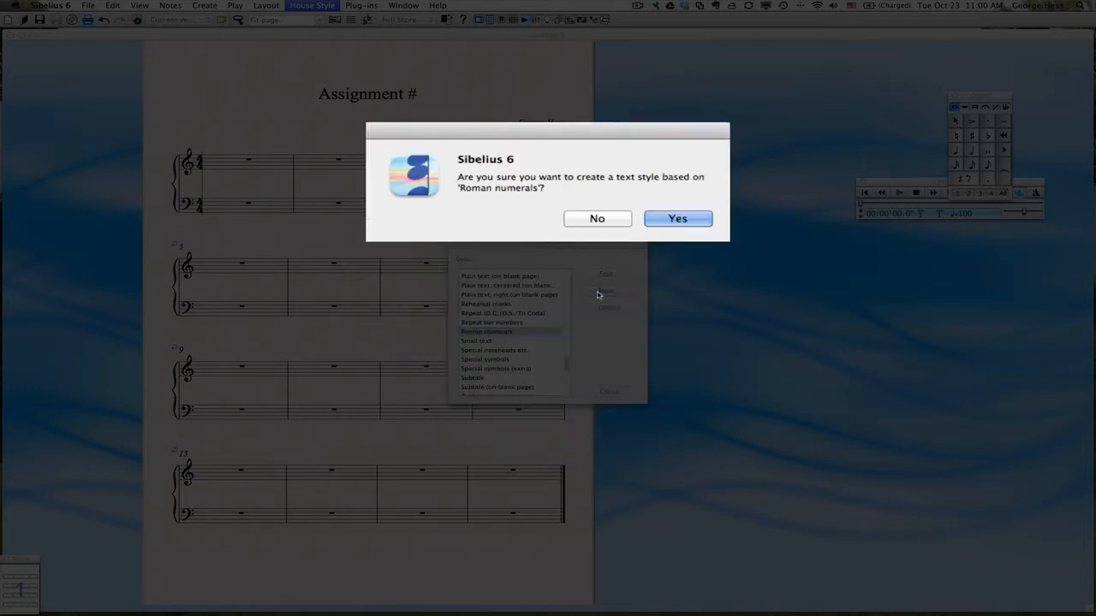
left_click(678, 219)
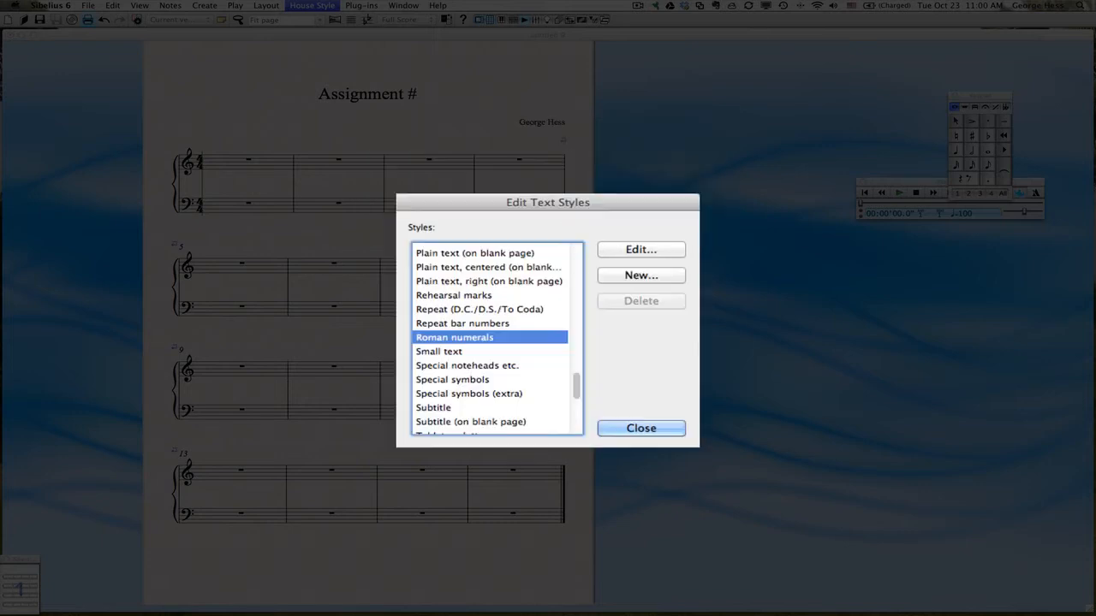
Name the new text style Keys and set its font to Times New Roman.
type("K")
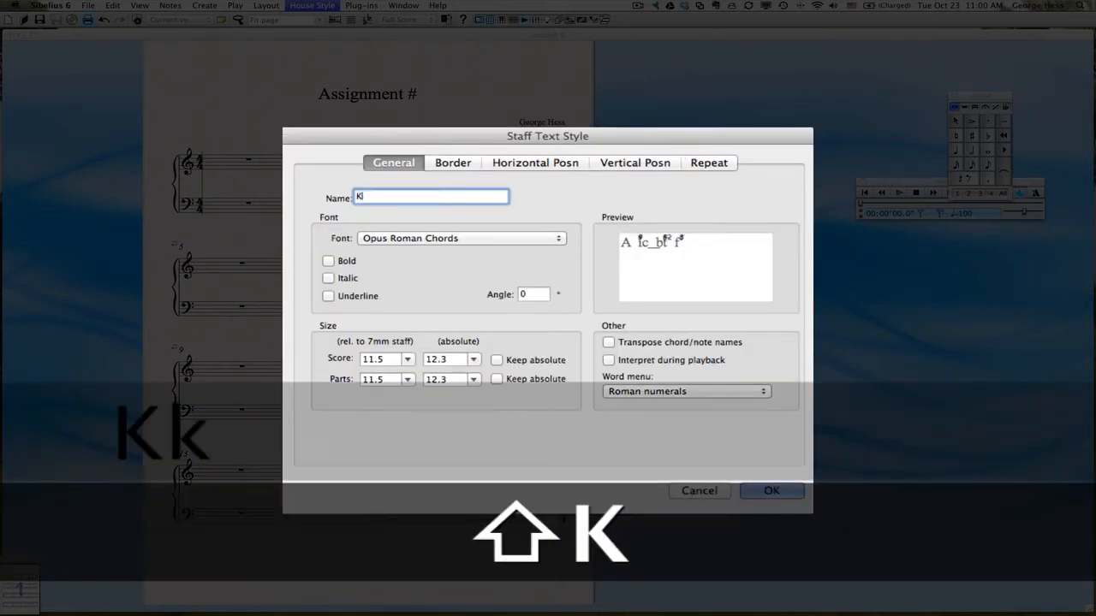
type("elys")
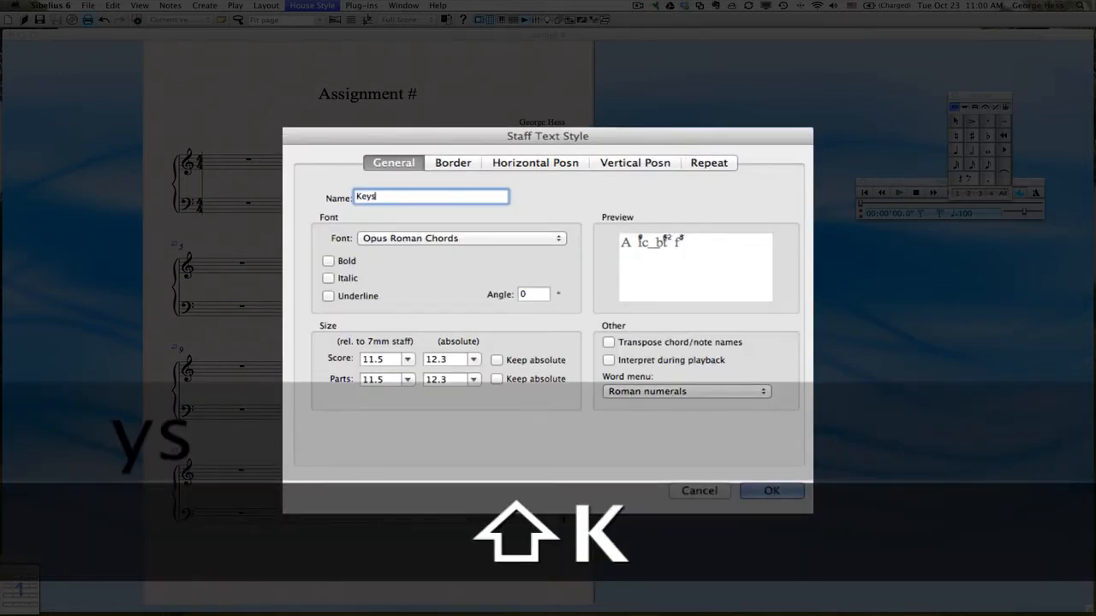
left_click(418, 240)
scroll(454, 347, "down", 10)
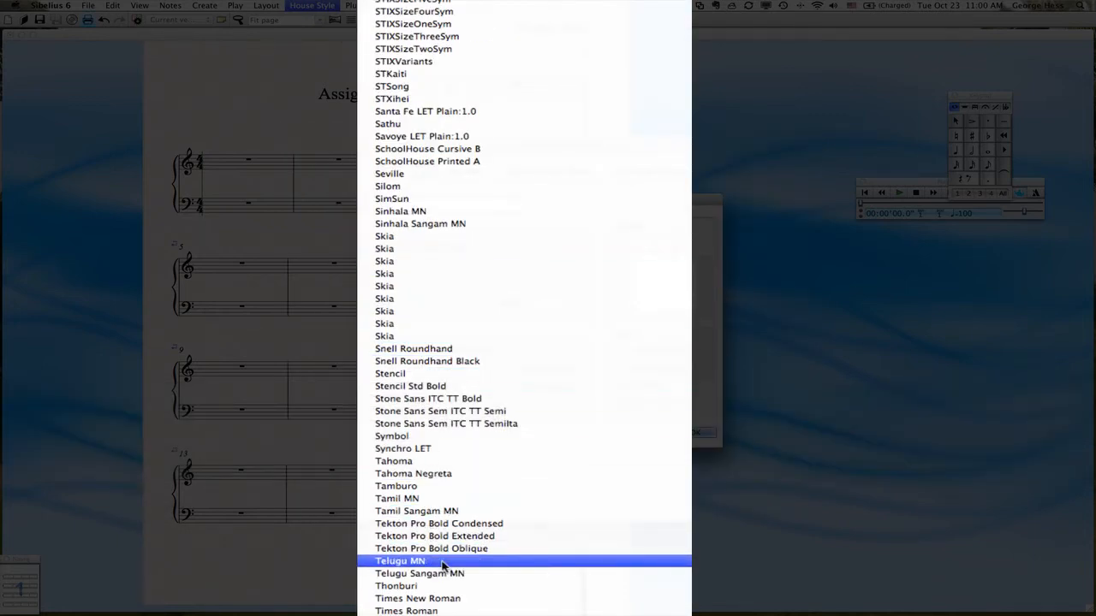
left_click(441, 599)
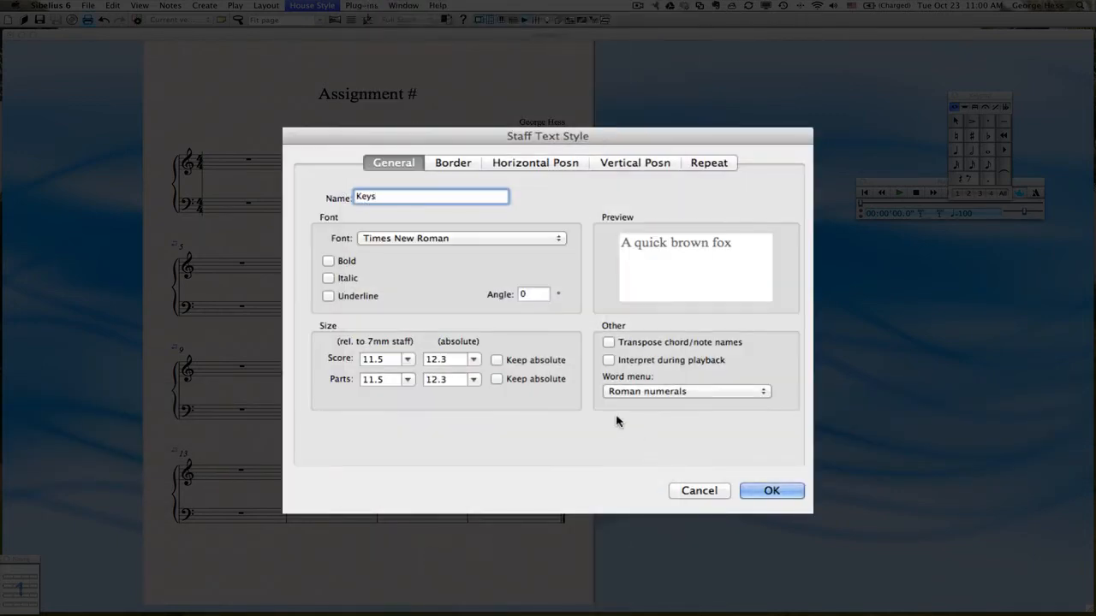
Assign the Keysigs word menu to the new text style, rename it Key Signatures and save it.
left_click(676, 396)
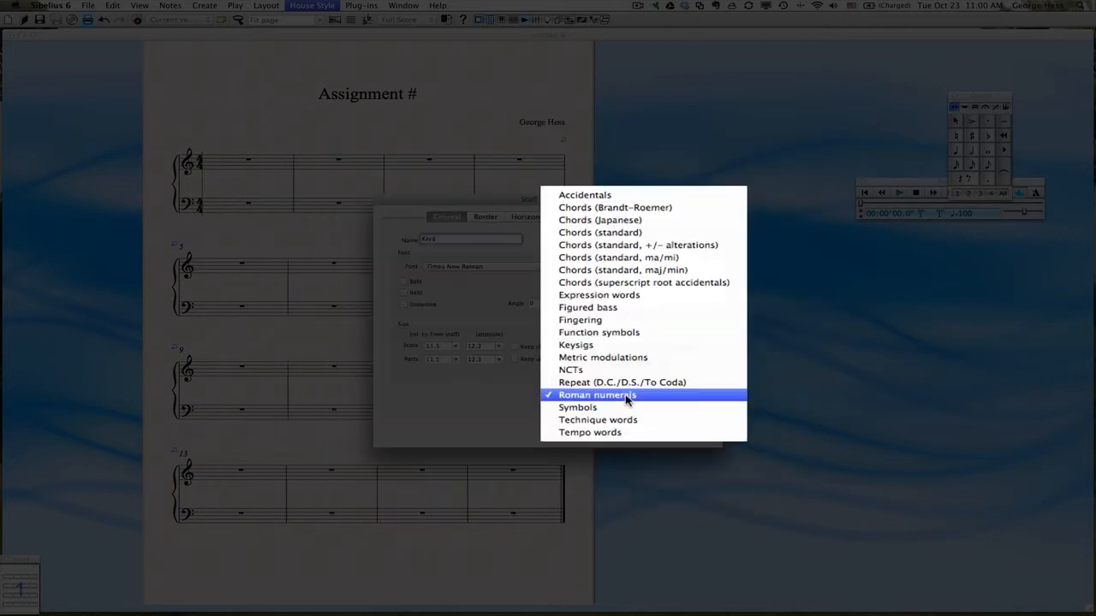
left_click(619, 345)
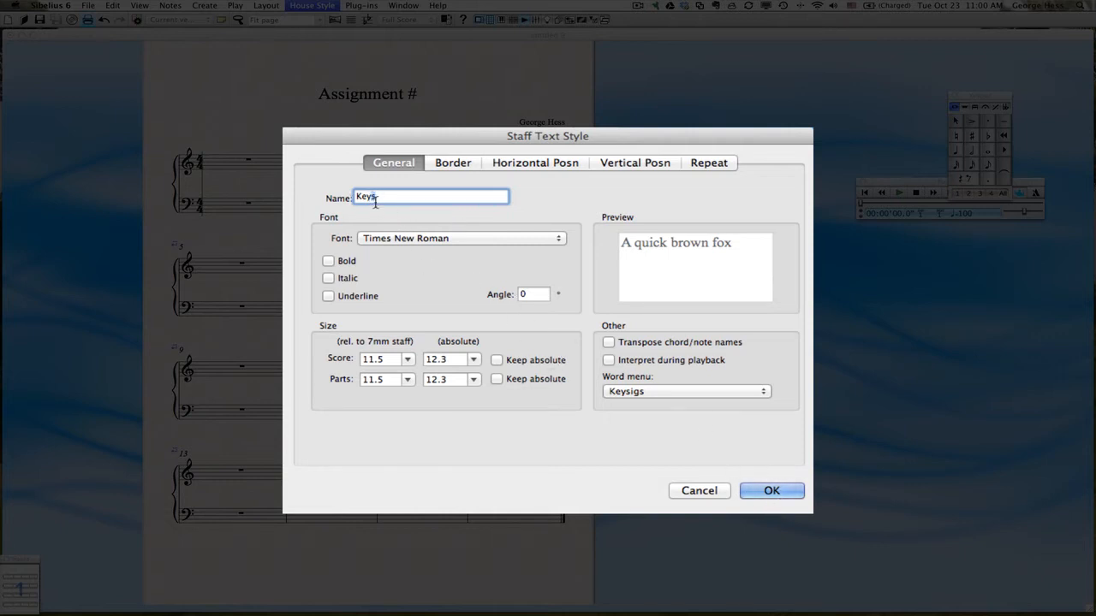
key("BackSpace")
type("Signature")
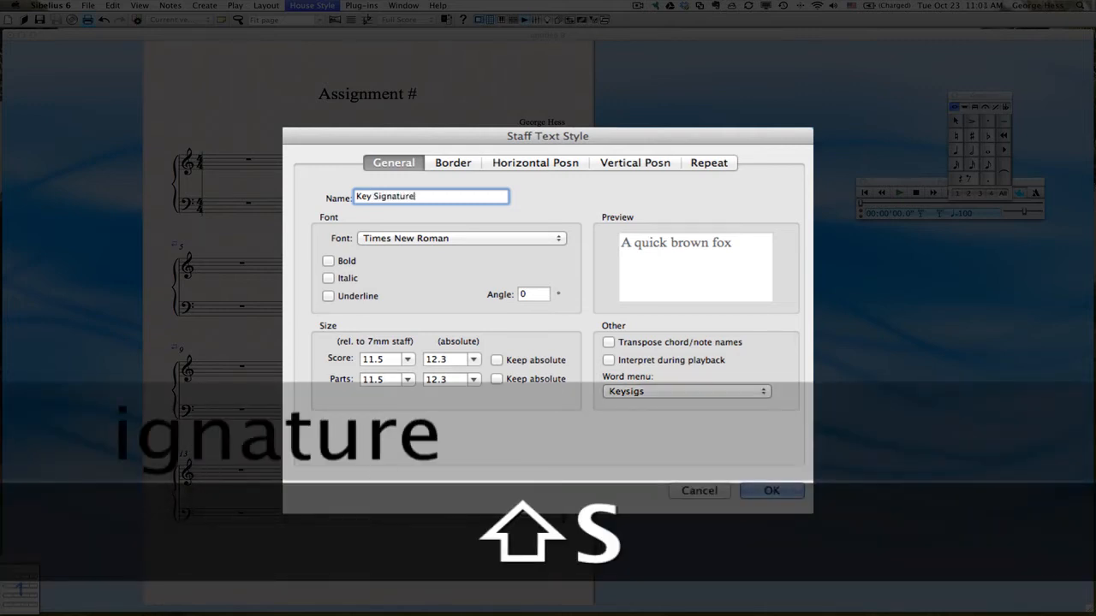
type("s")
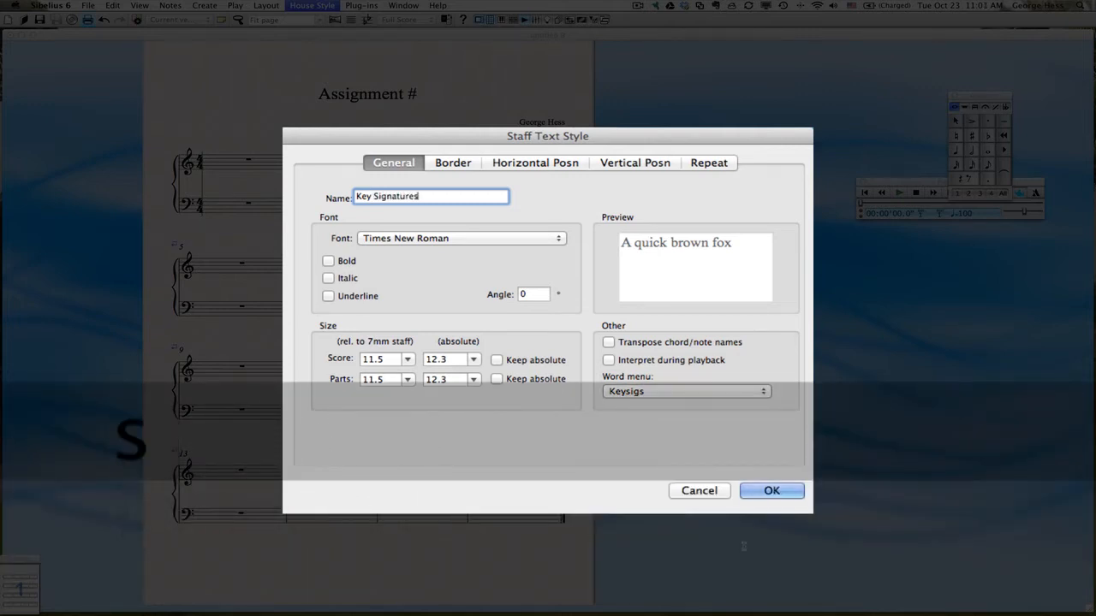
left_click(768, 491)
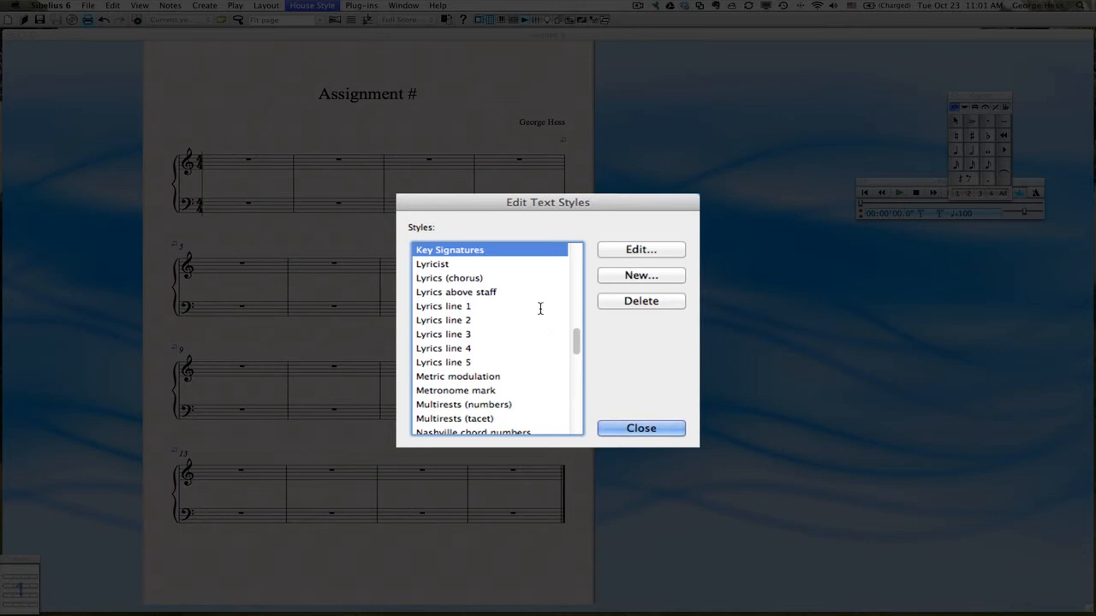
Start another new text style based on the Technique style.
scroll(540, 308, "up", 10)
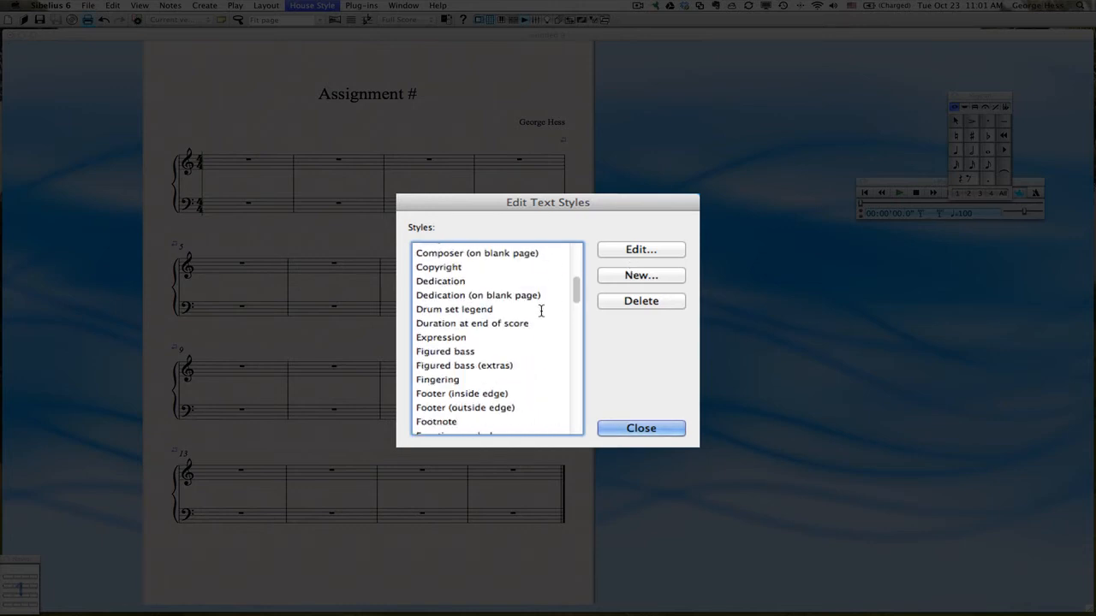
scroll(540, 310, "up", 5)
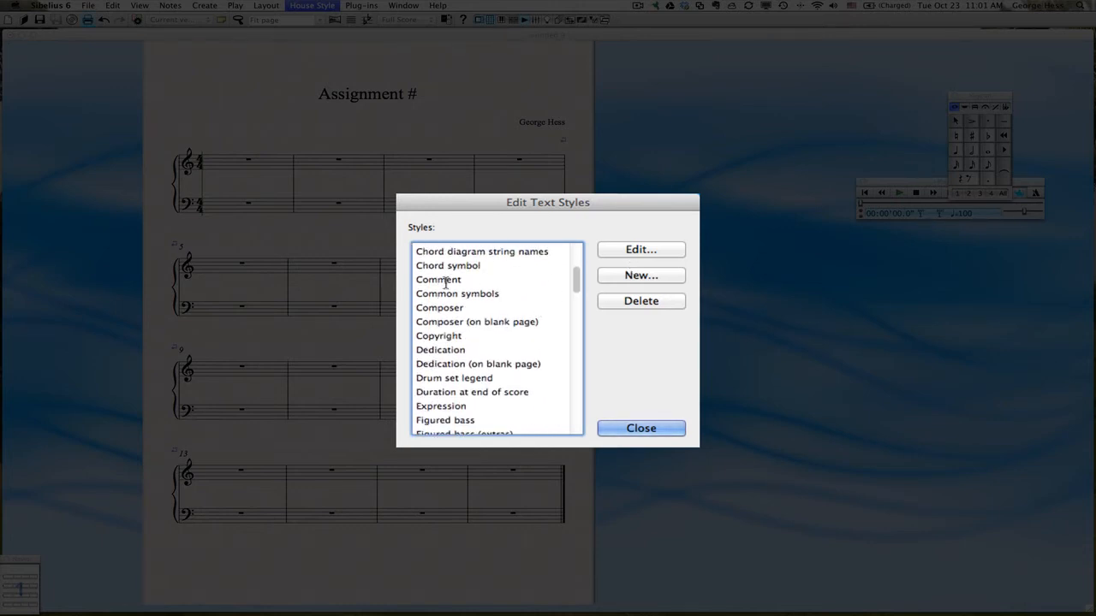
left_click(445, 281)
scroll(492, 317, "down", 20)
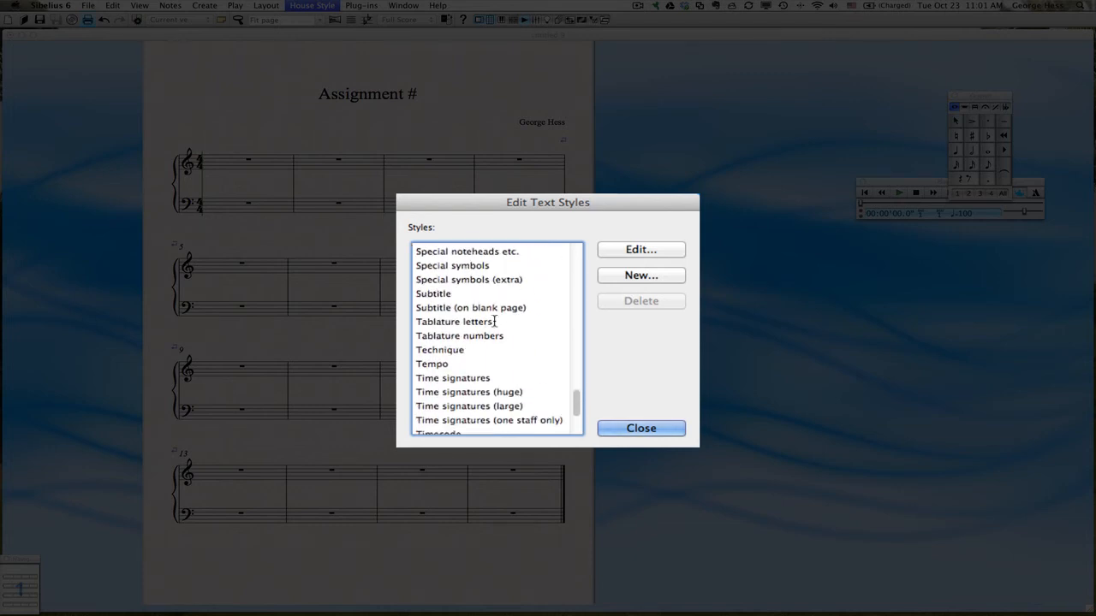
left_click(457, 349)
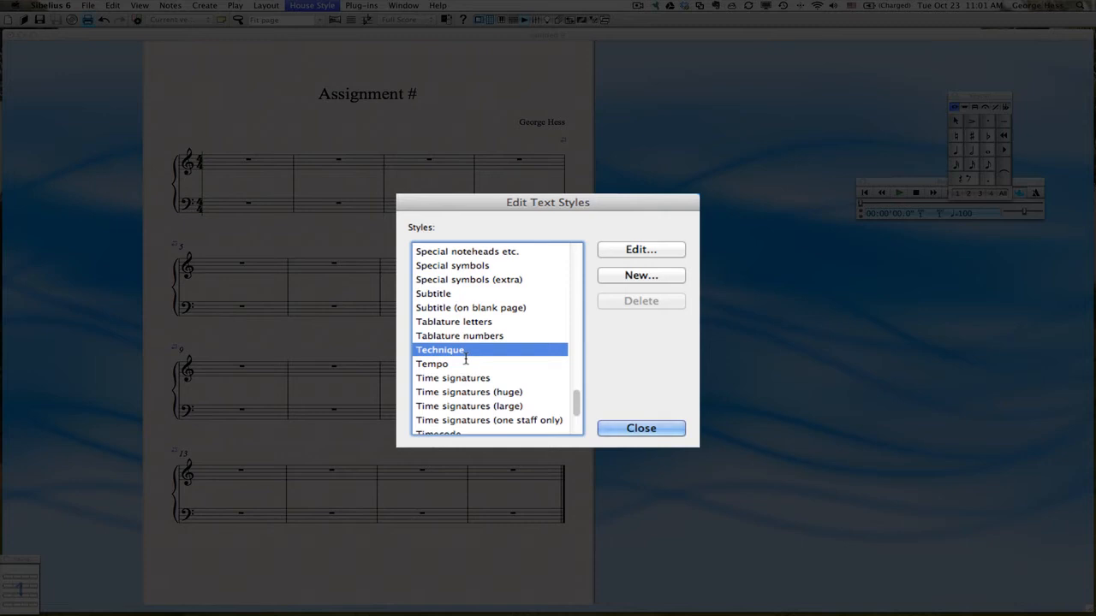
left_click(632, 275)
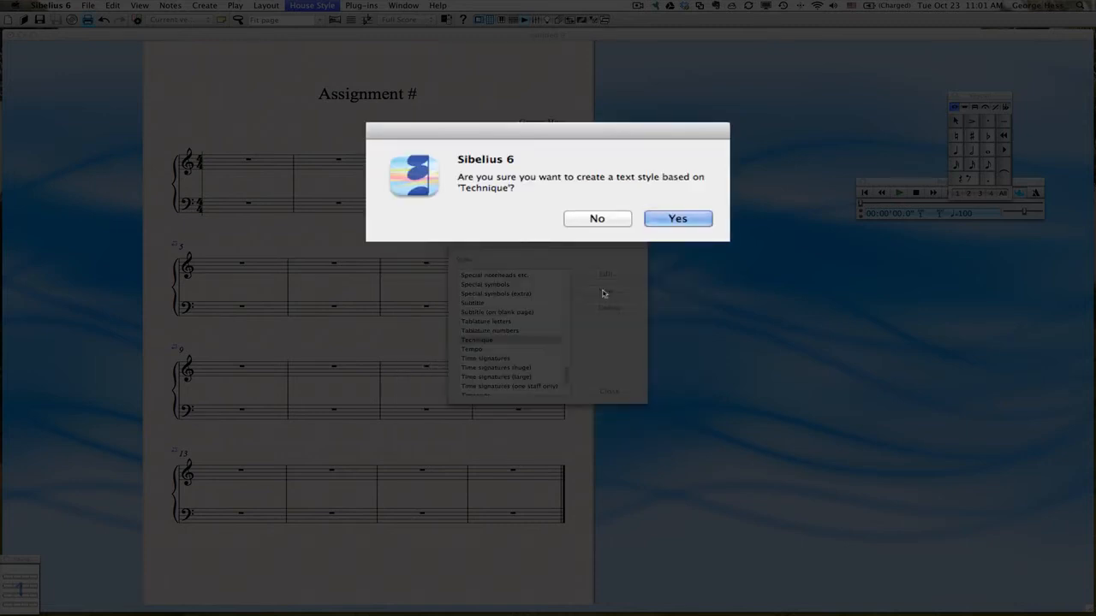
left_click(676, 218)
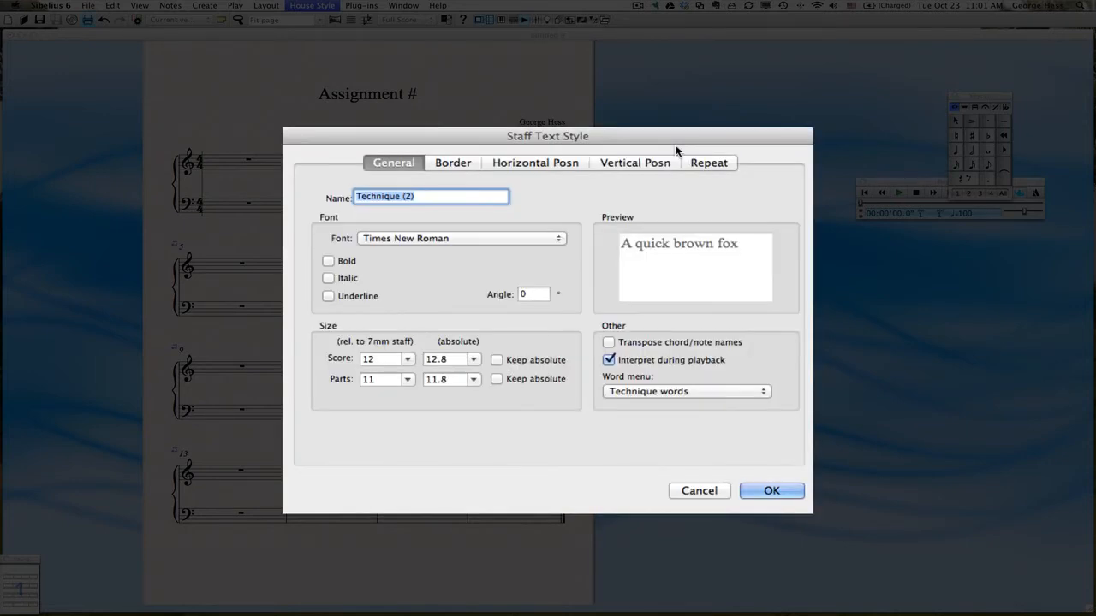
Name the Technique-based text style Analytics, assign it the NCTs word menu and save it.
type("A")
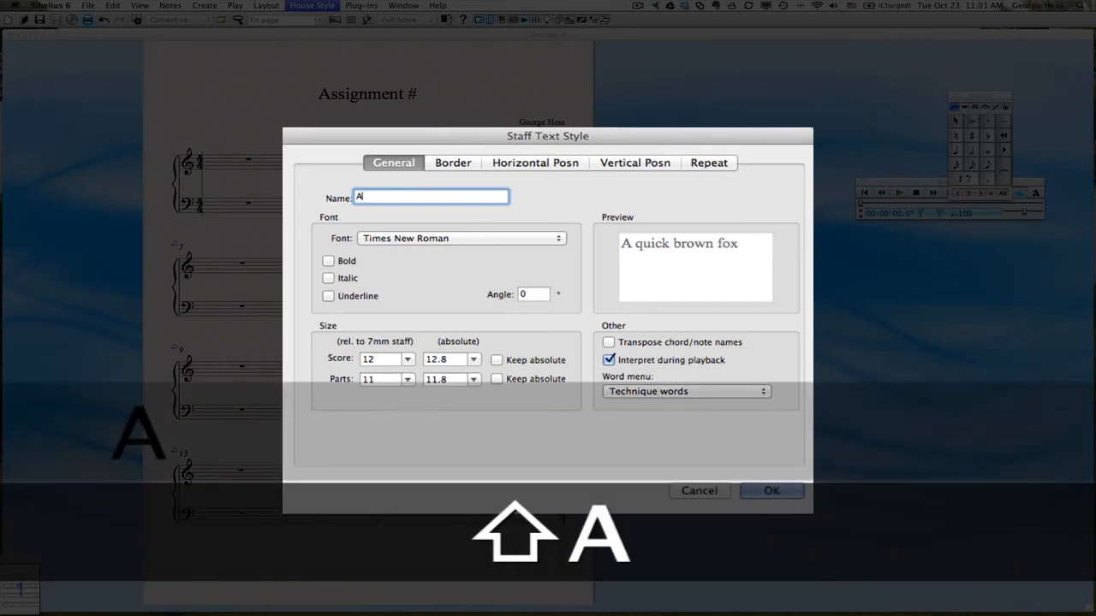
type("nalyu")
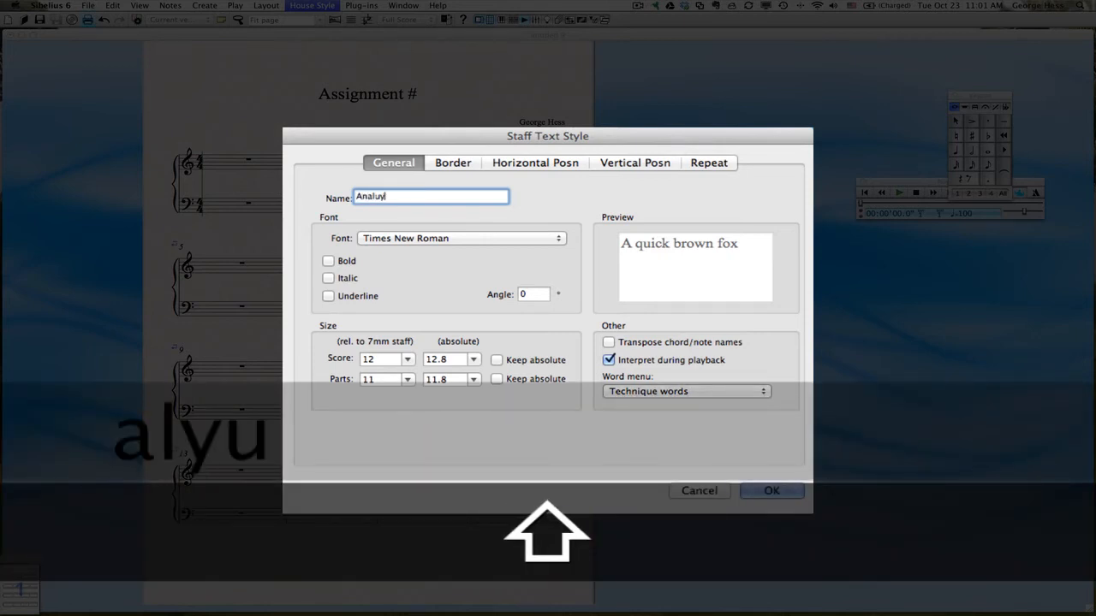
key("BackSpace")
key("BackSpace")
type("yti")
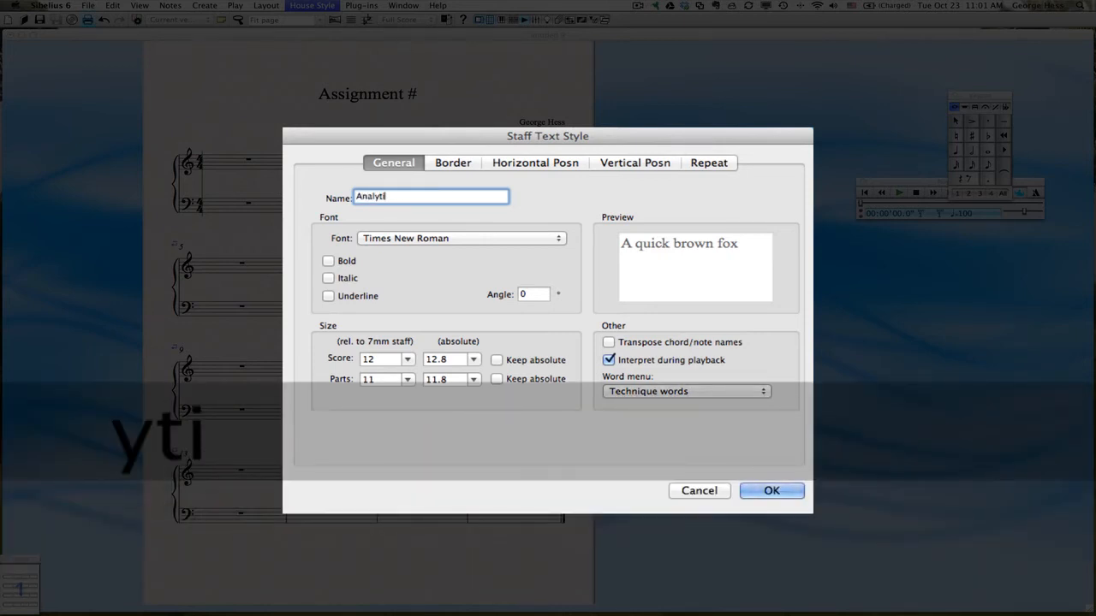
type("cs")
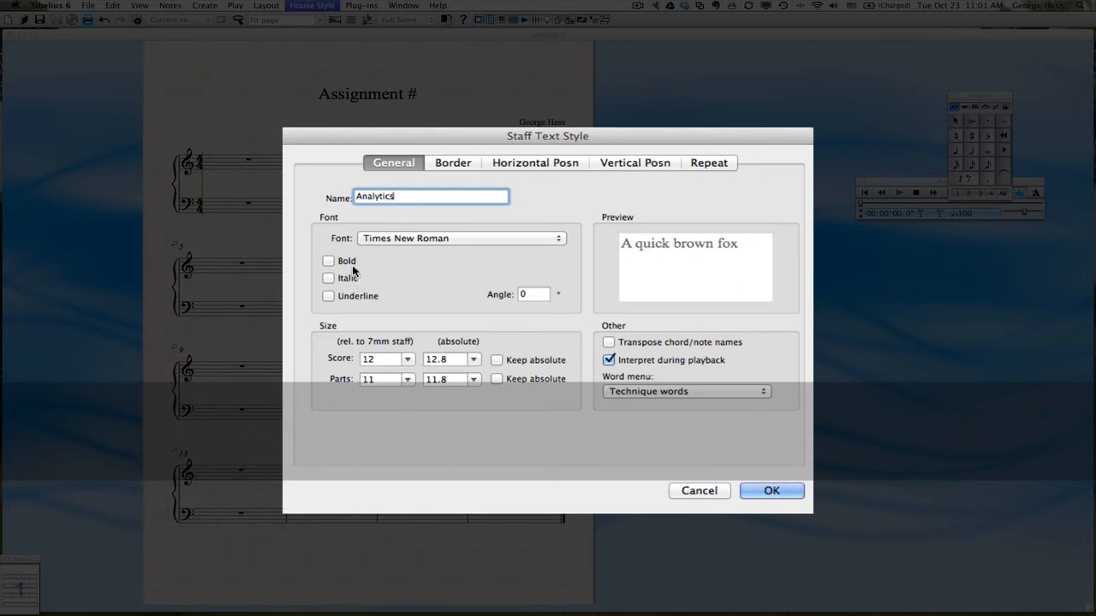
left_click(651, 393)
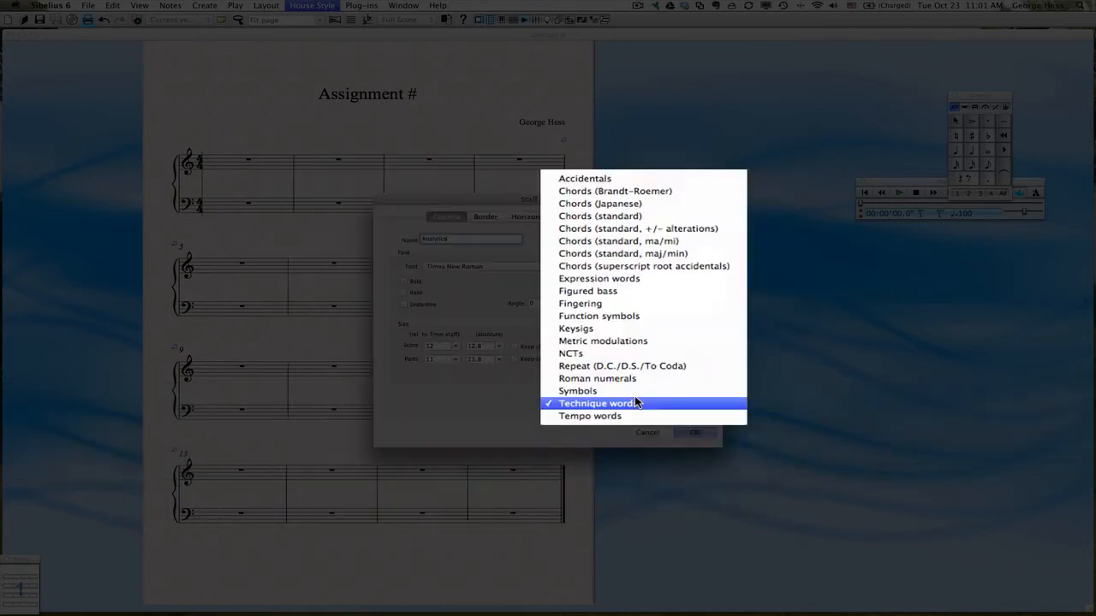
left_click(671, 352)
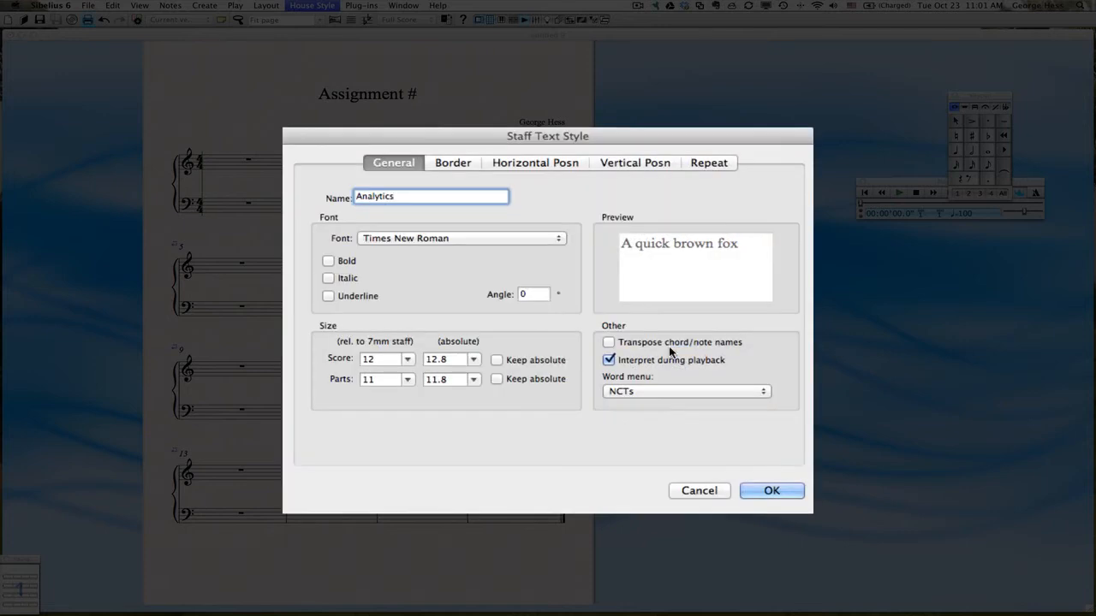
left_click(773, 493)
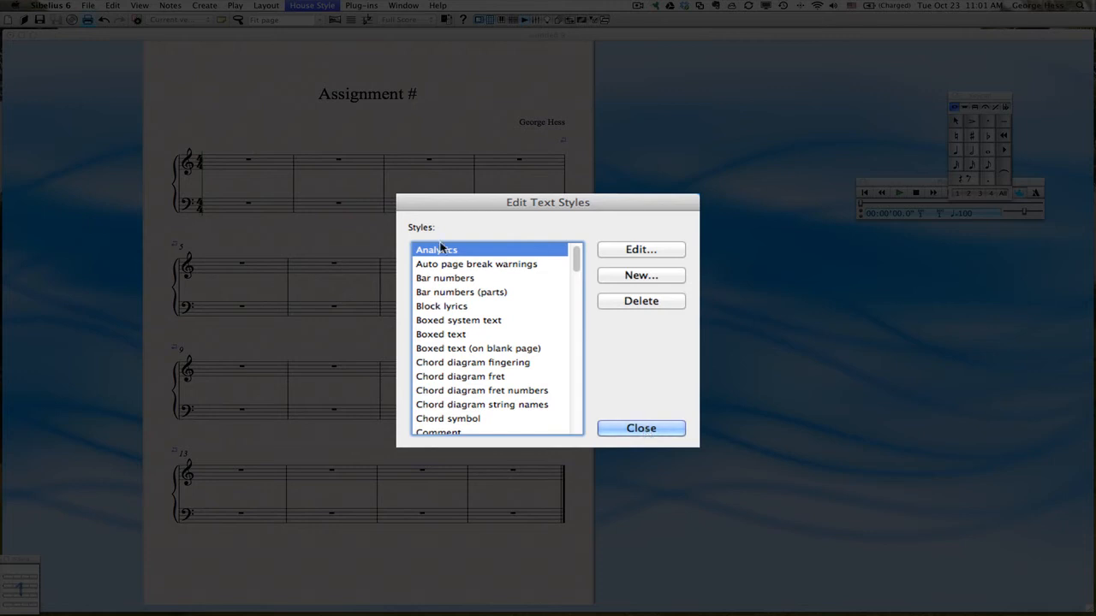
scroll(467, 411, "down", 5)
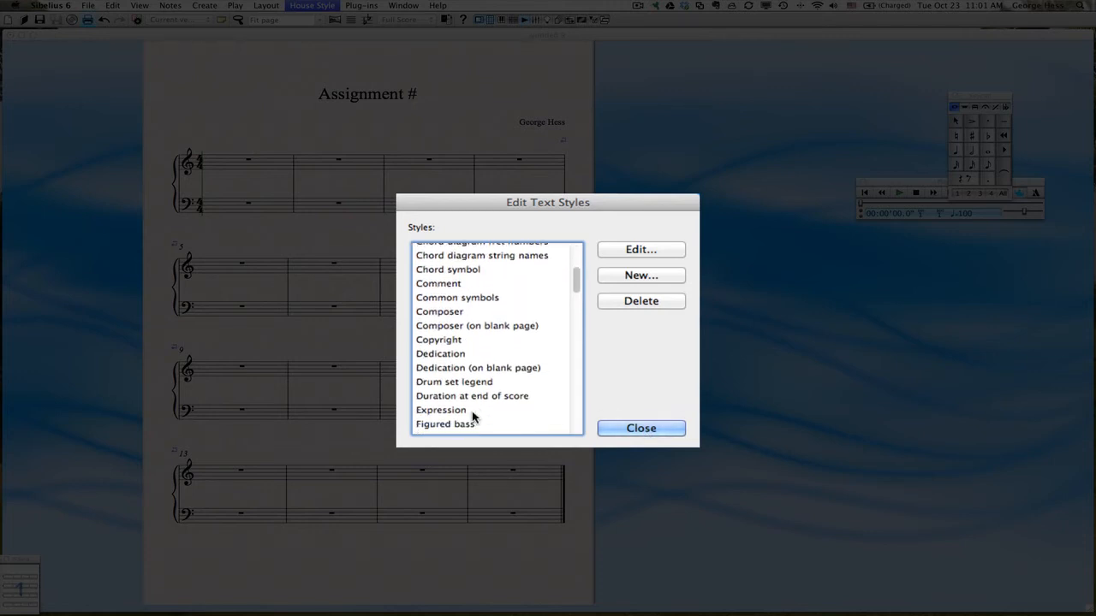
scroll(473, 417, "down", 8)
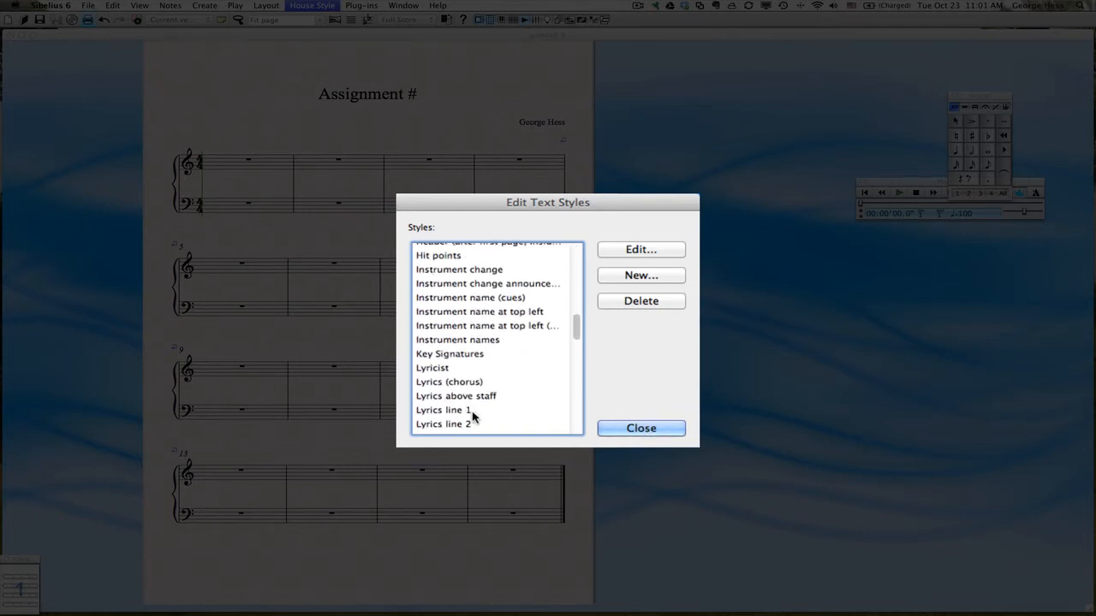
Check the new Key Signatures entry in the text styles list and close the text style editor.
scroll(472, 417, "down", 1)
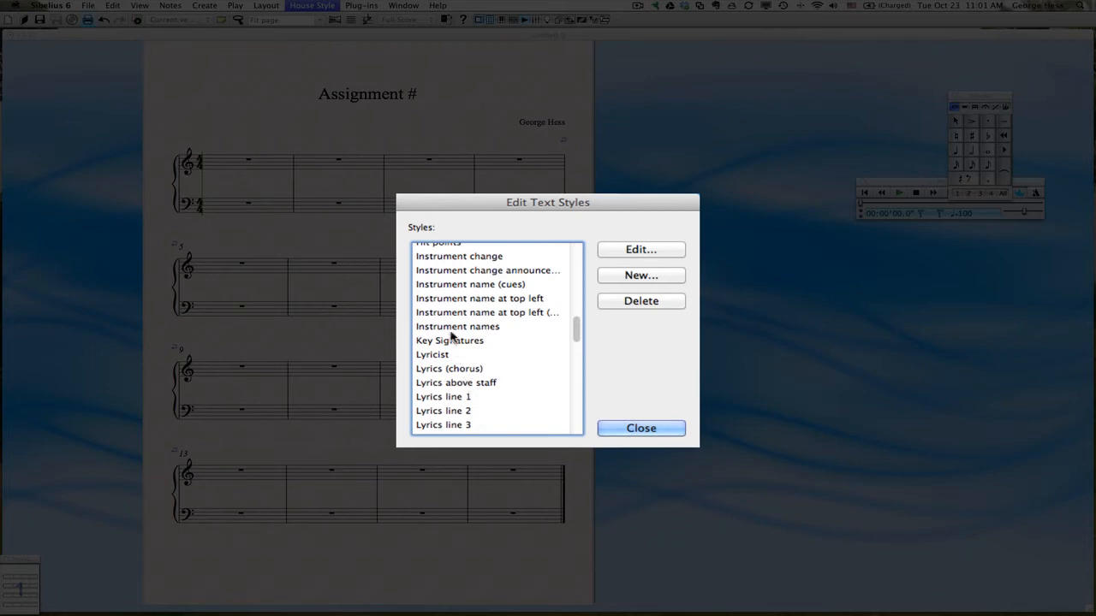
left_click(641, 429)
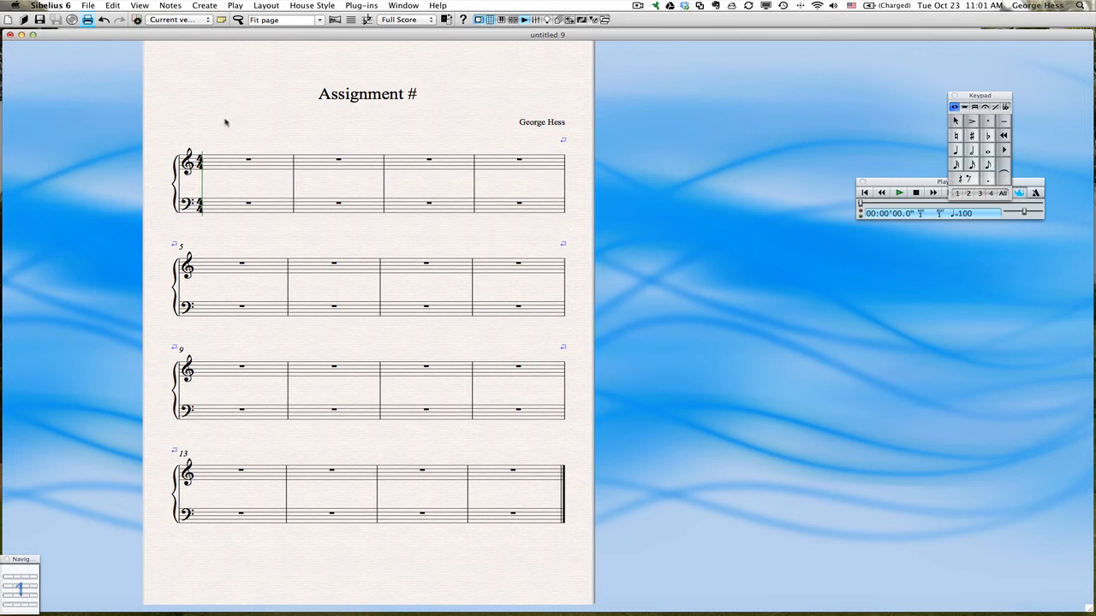
Start Key Signatures staff text below the first bar and view the word menu assigned to it.
right_click(208, 224)
mouse_move(209, 226)
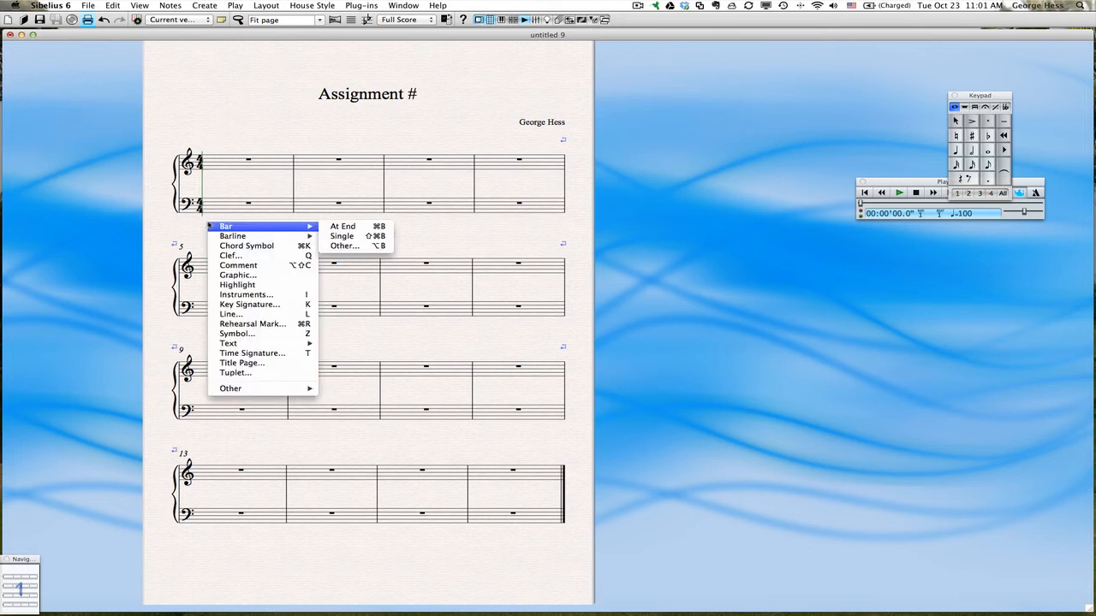
mouse_move(232, 344)
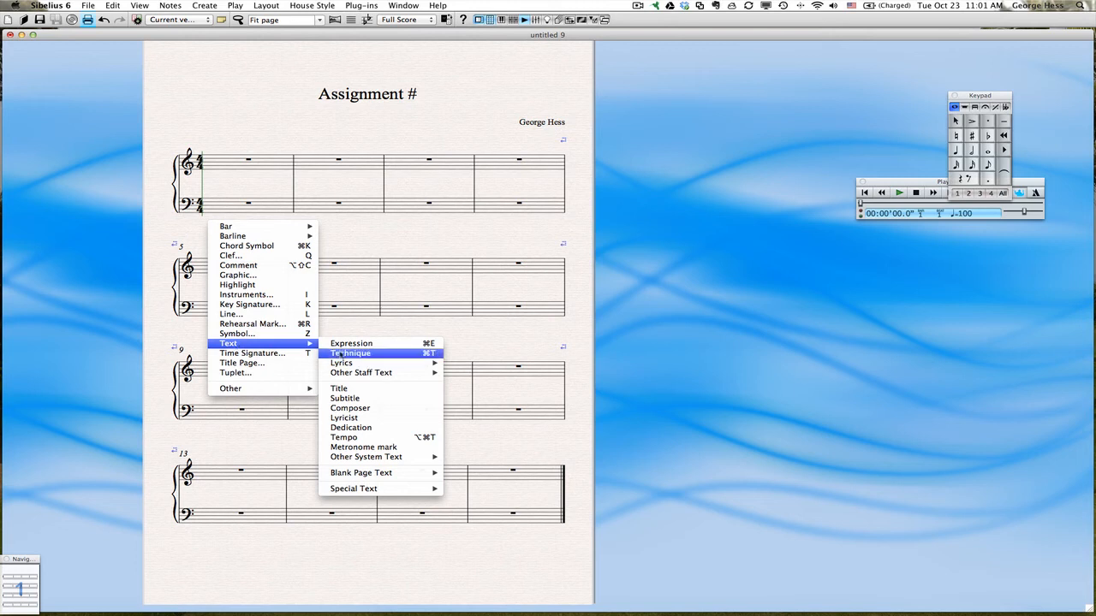
mouse_move(349, 376)
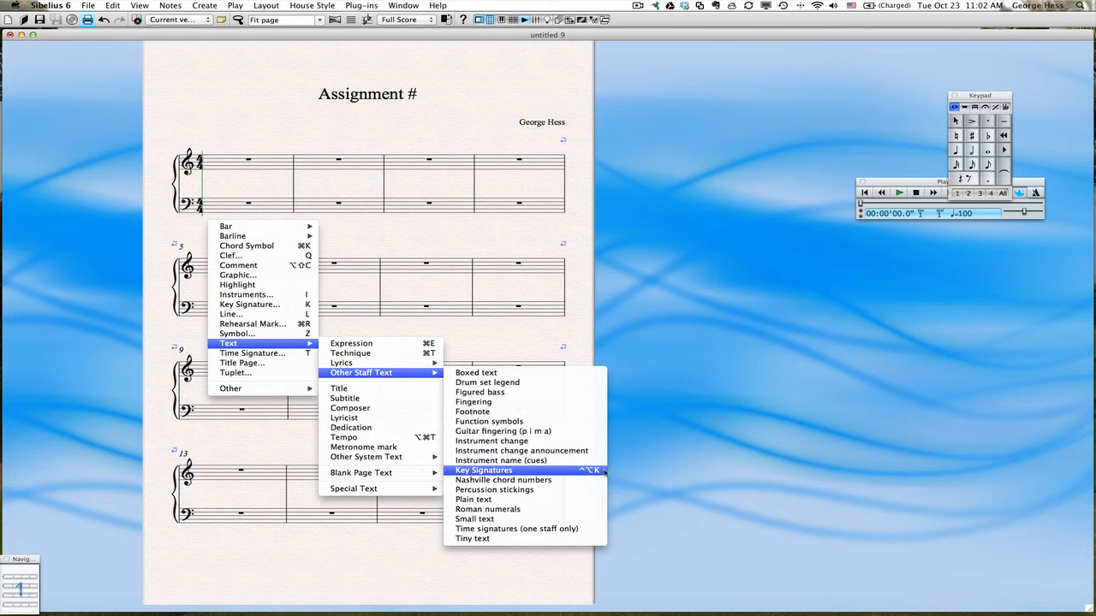
left_click(497, 471)
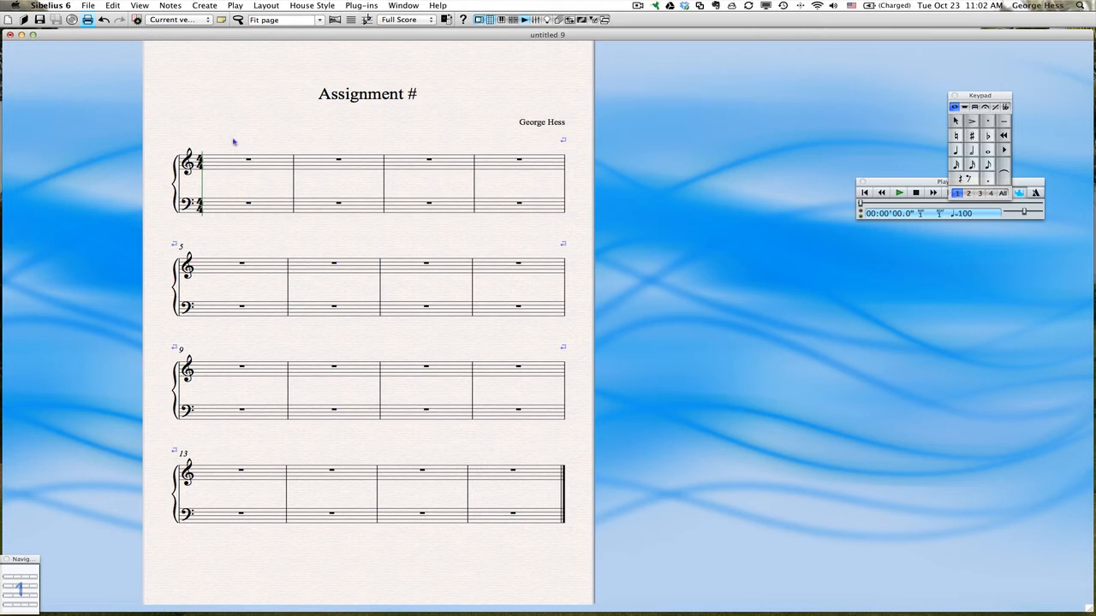
right_click(198, 224)
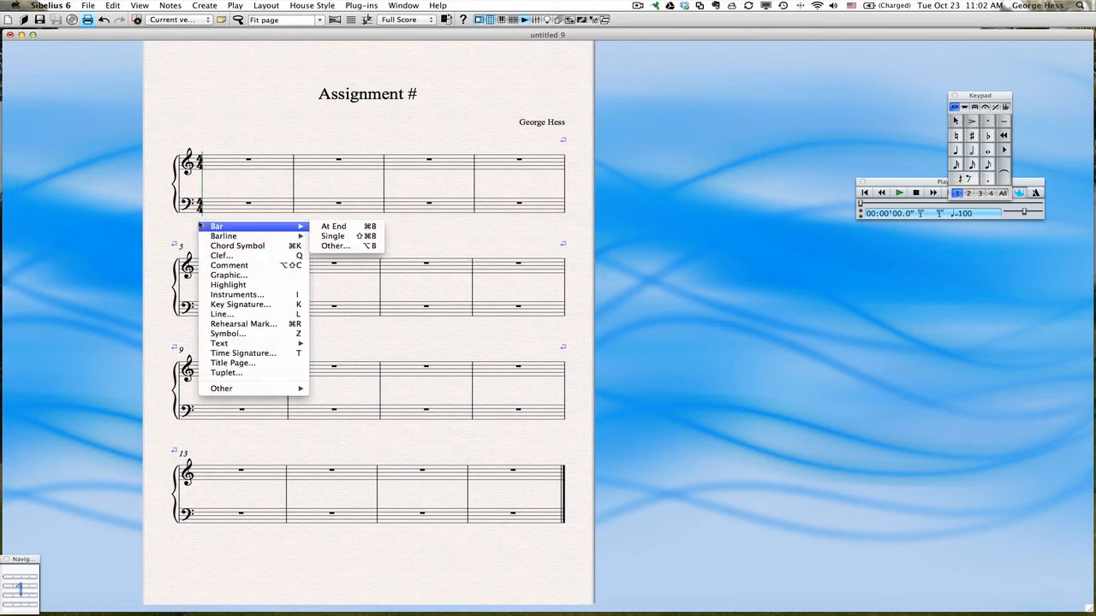
key("Escape")
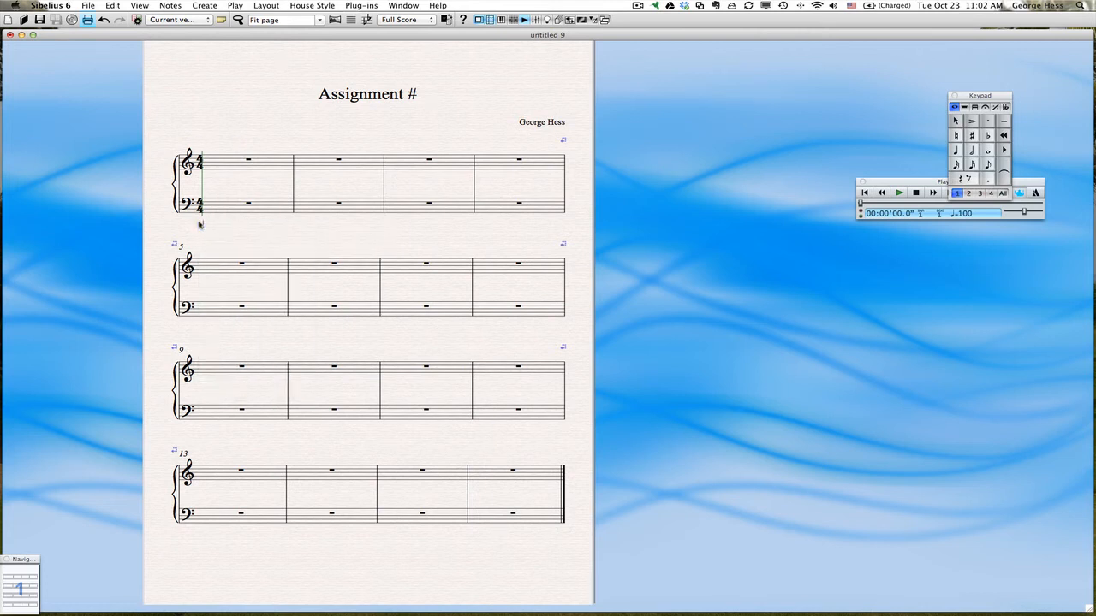
right_click(203, 227)
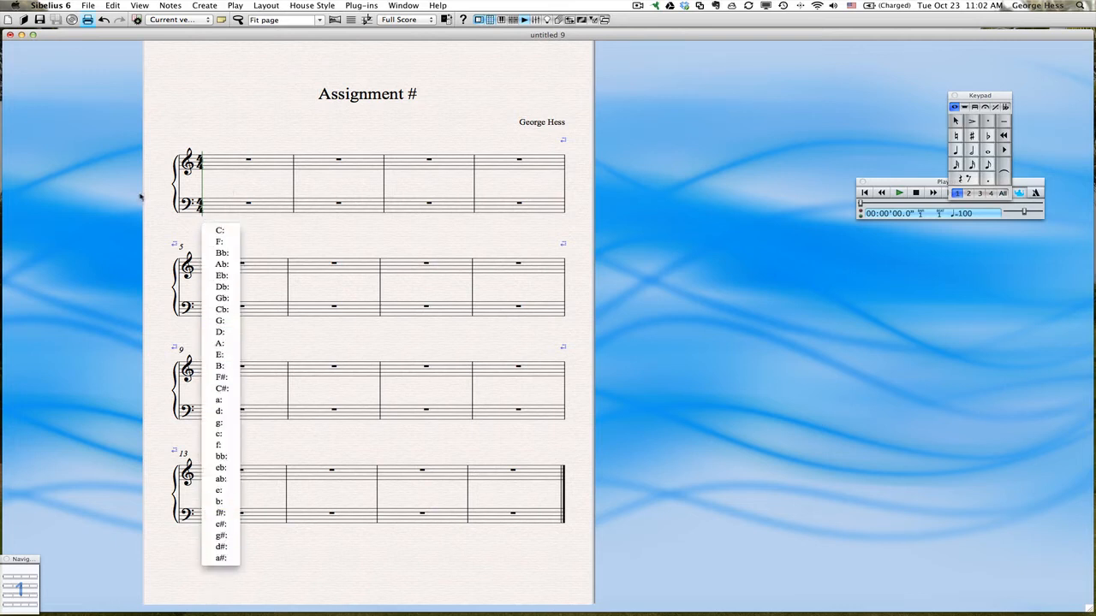
key("Escape")
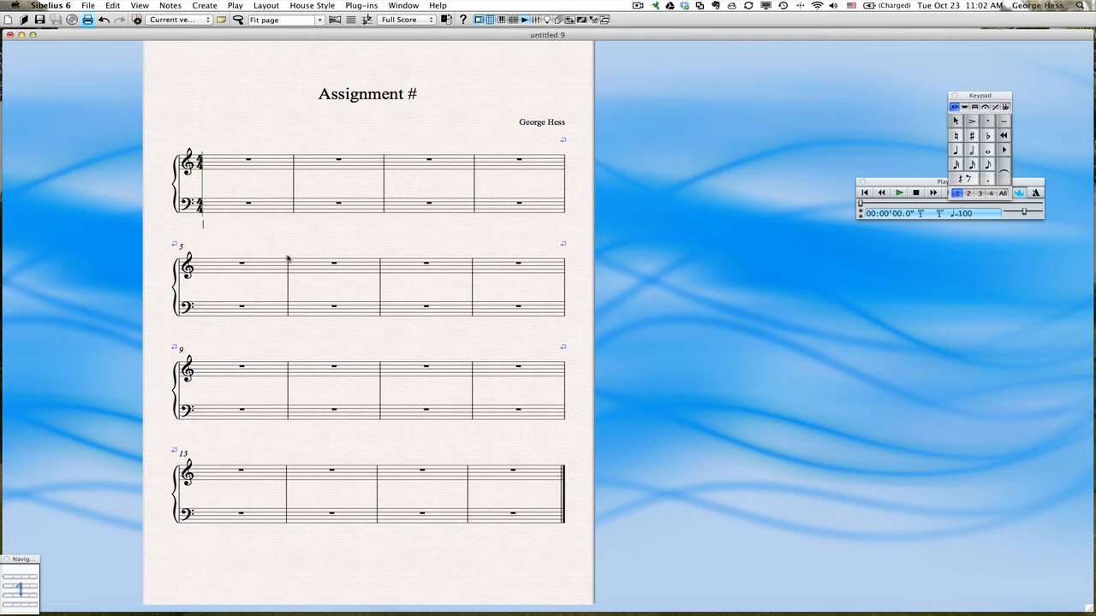
Start Analytics text above the first bar and view its word menu of non-chord tones and cadences.
right_click(230, 147)
mouse_move(268, 264)
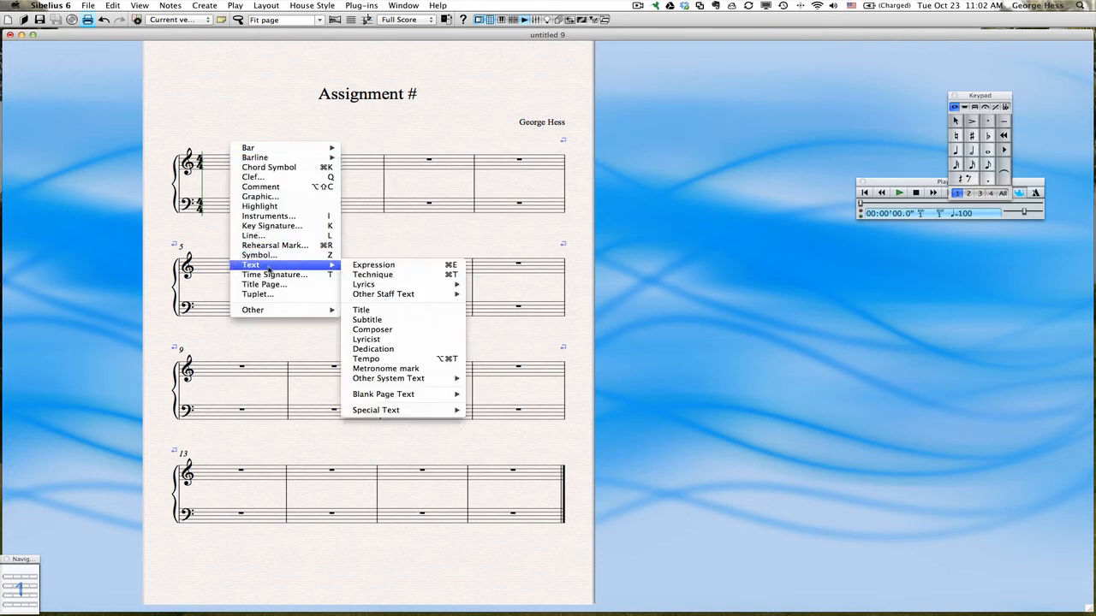
mouse_move(428, 299)
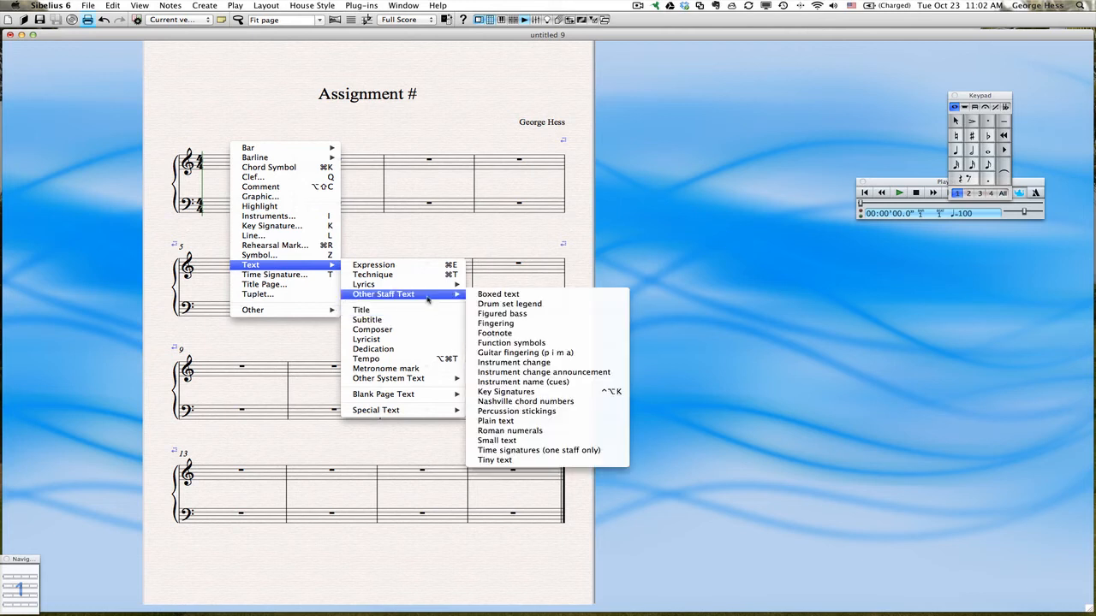
mouse_move(420, 381)
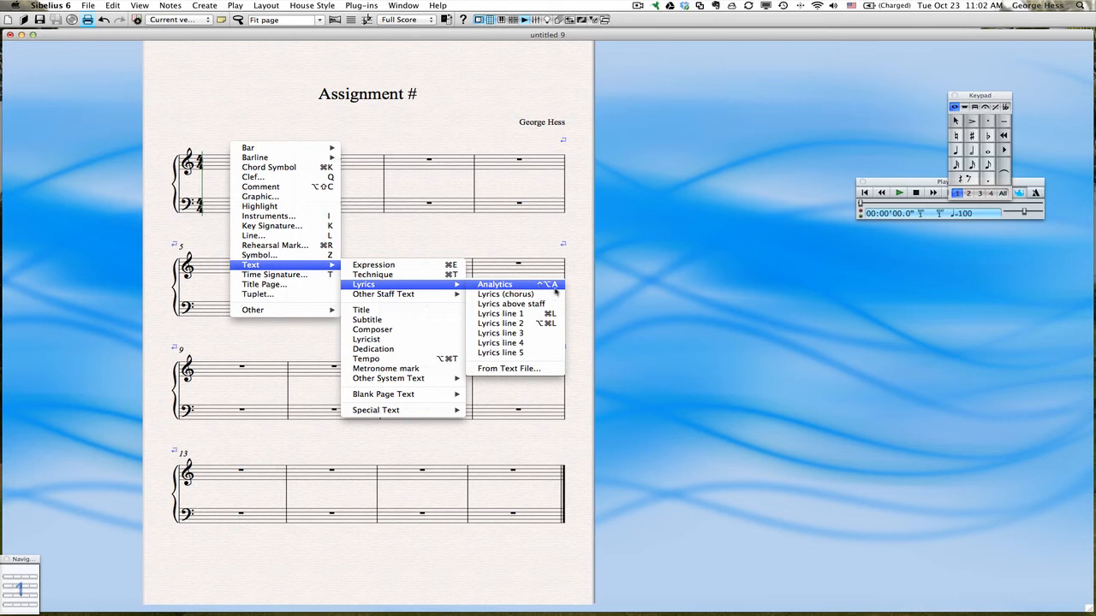
left_click(553, 286)
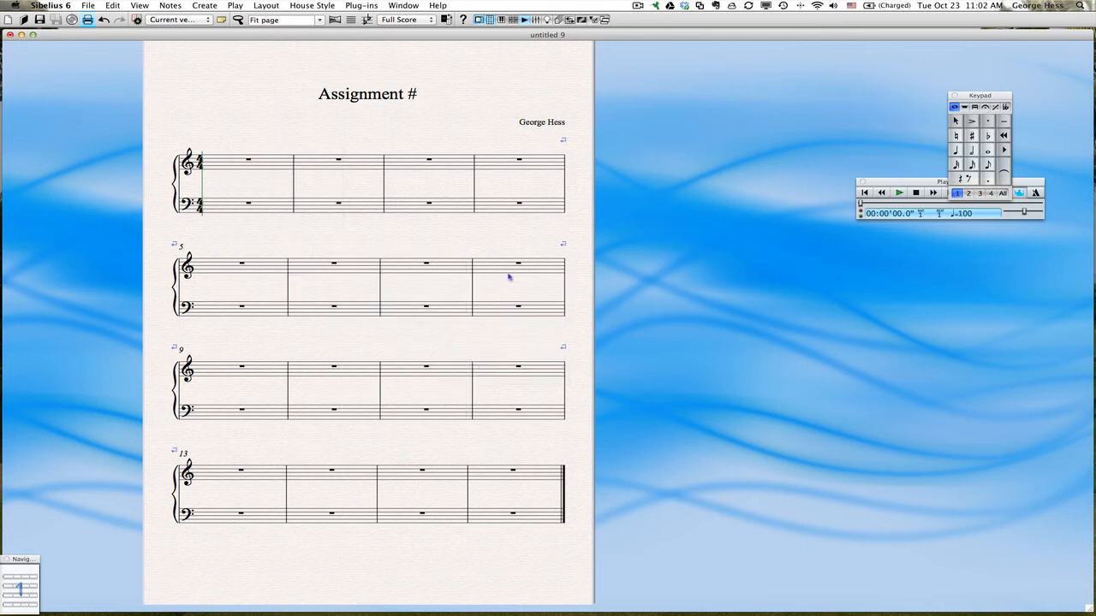
left_click(242, 147)
right_click(242, 147)
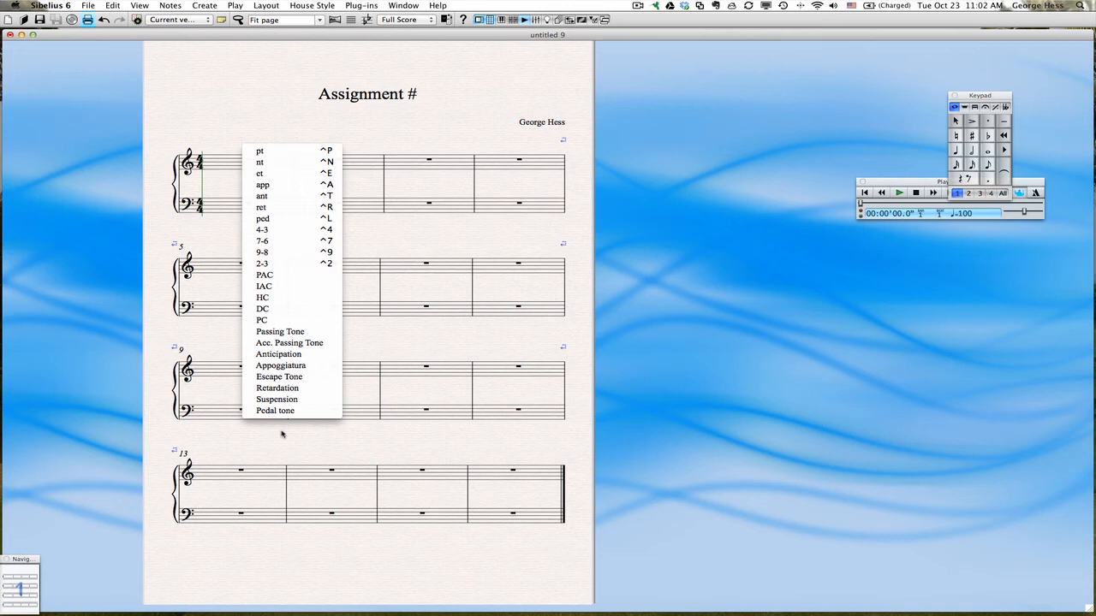
left_click(230, 60)
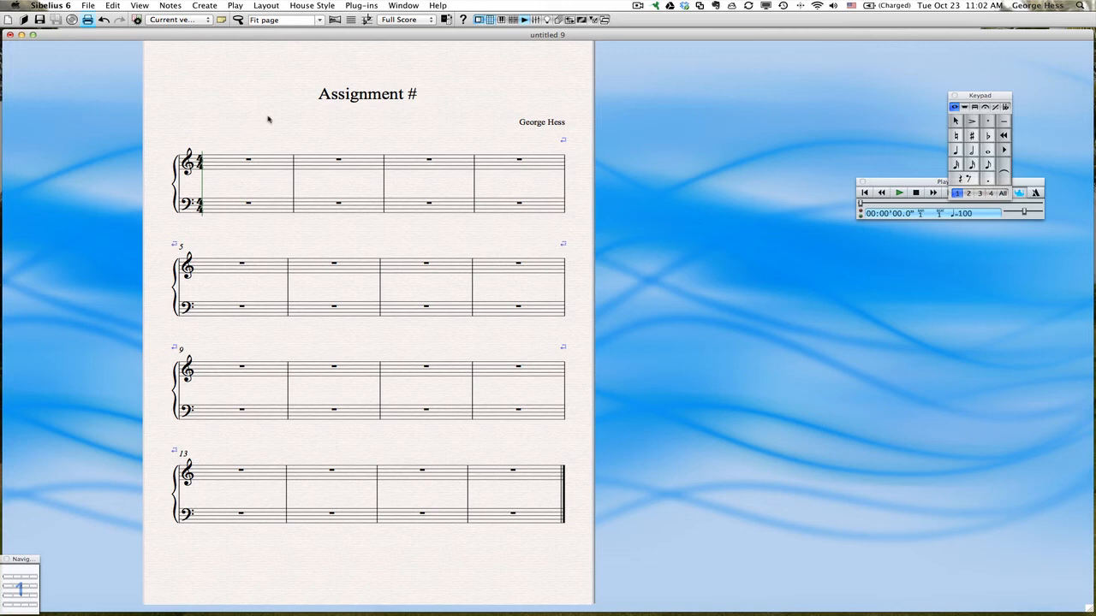
Try to add a keyboard shortcut for the Analytics text style in the Standard menus and shortcuts feature set.
left_click(55, 6)
left_click(59, 28)
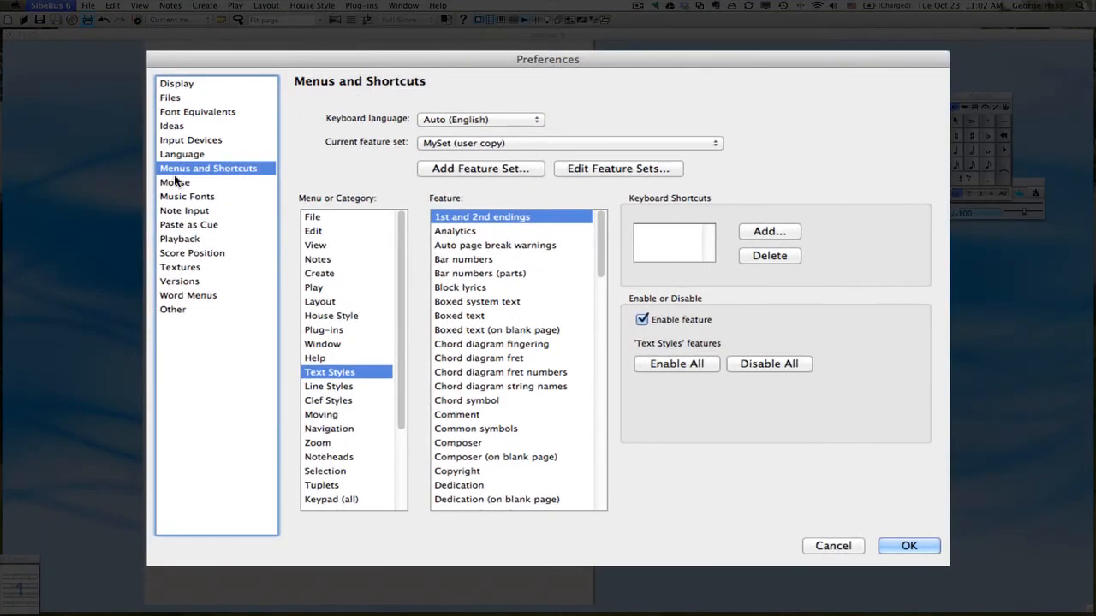
left_click(462, 143)
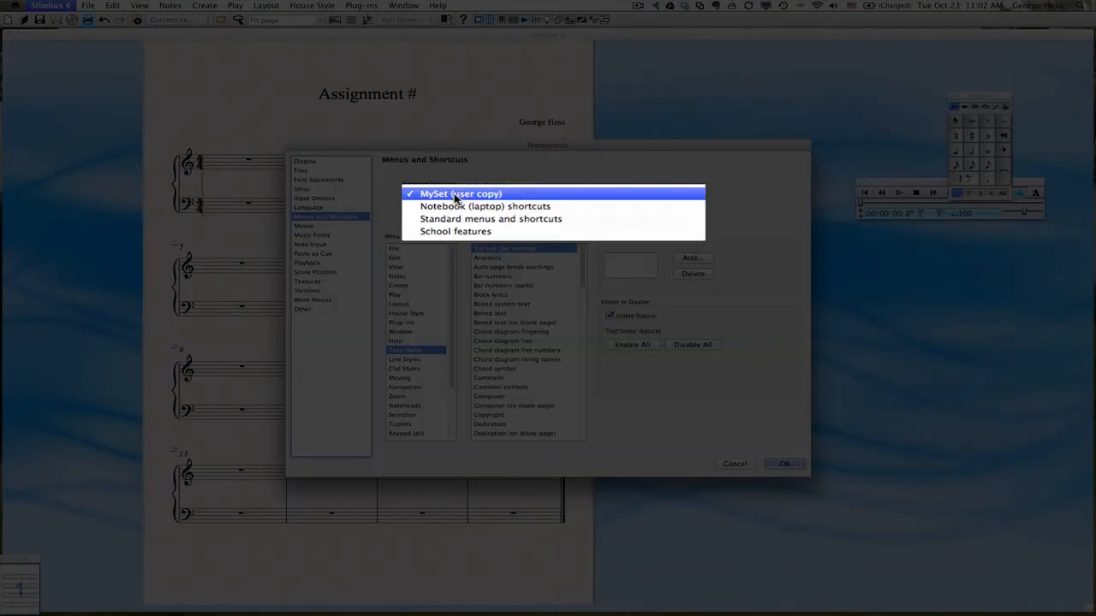
left_click(477, 221)
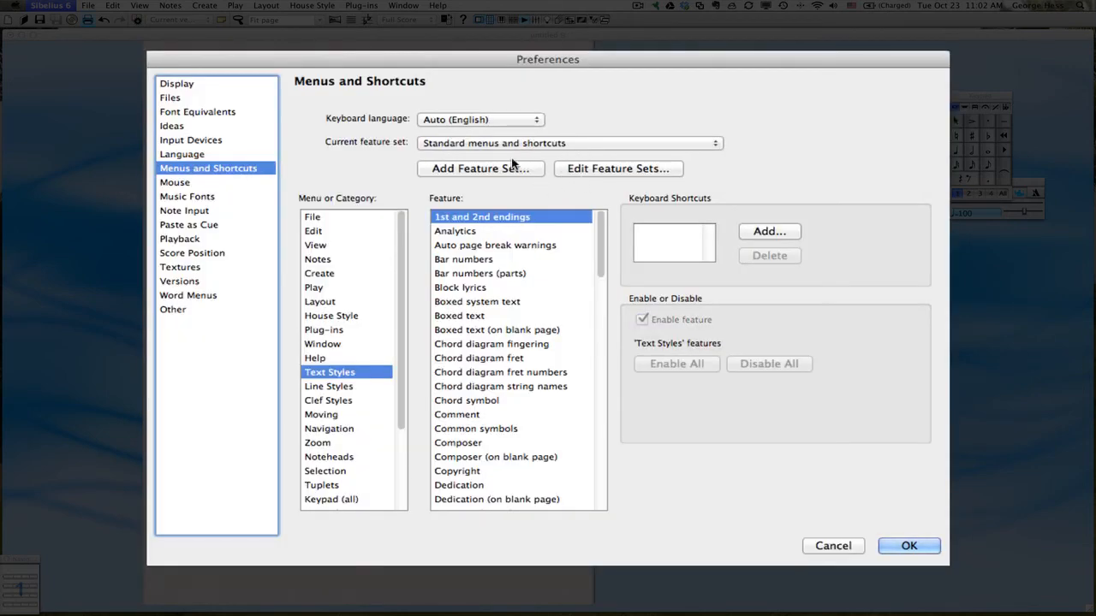
left_click(459, 230)
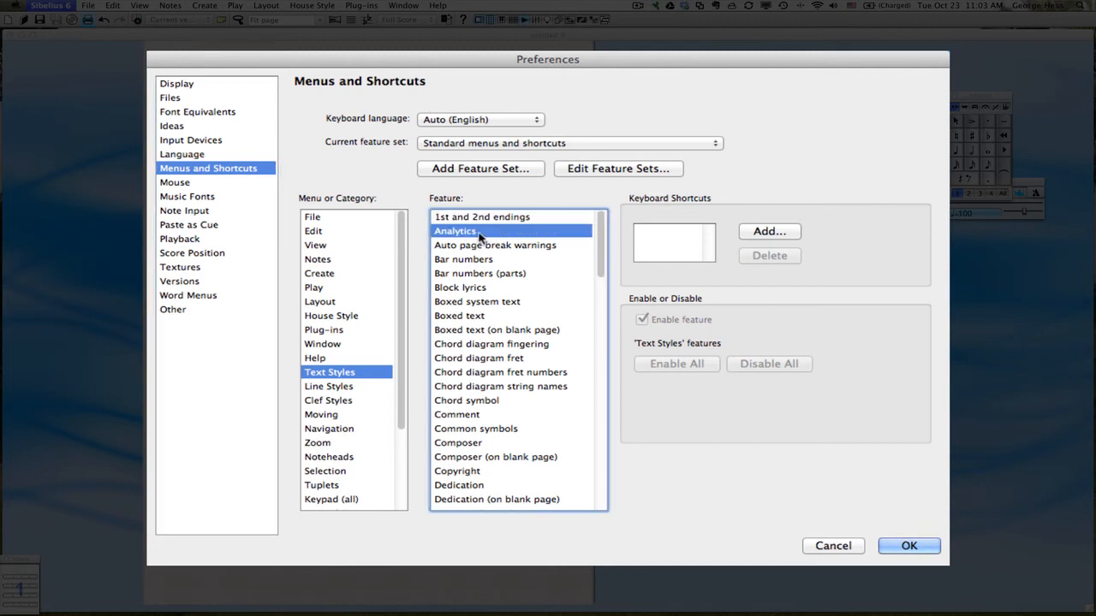
left_click(772, 231)
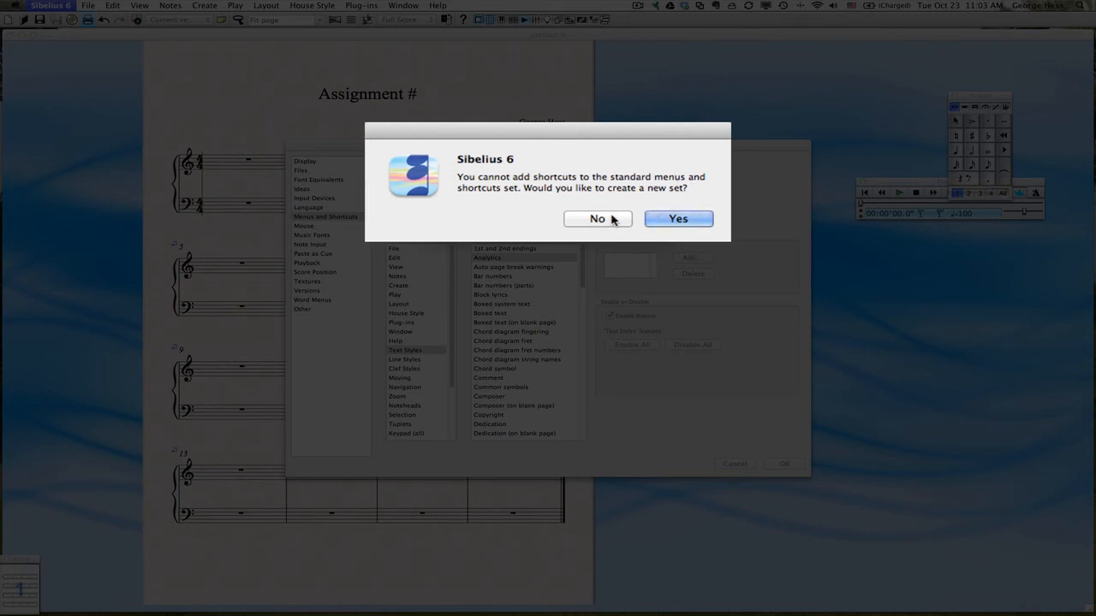
left_click(598, 219)
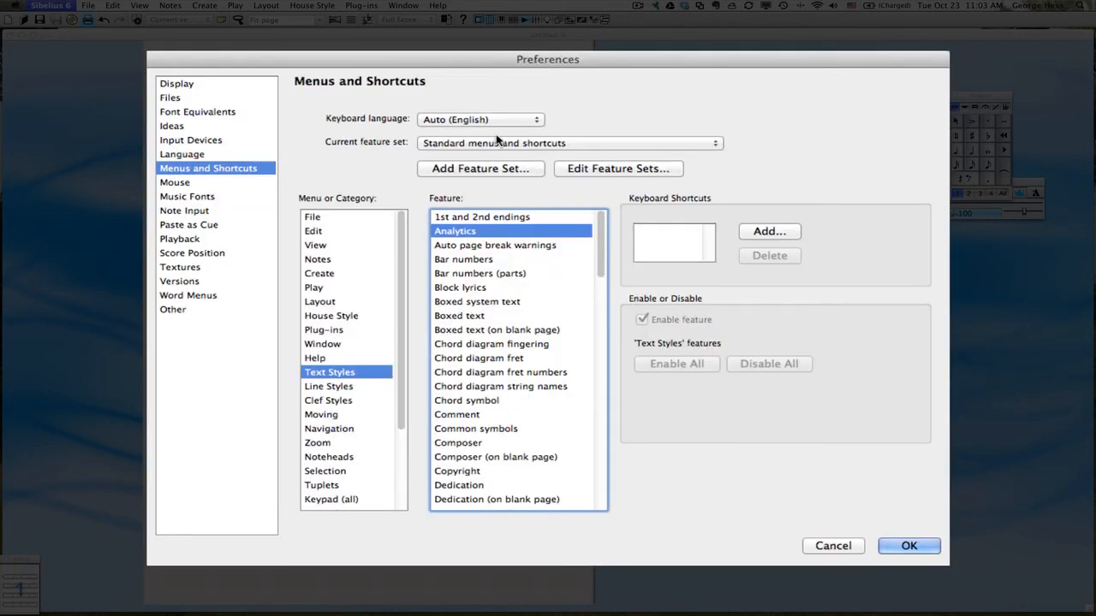
Switch the feature set back to MySet (user copy) and view the shortcut of the Analytics text style.
left_click(492, 203)
left_click(488, 178)
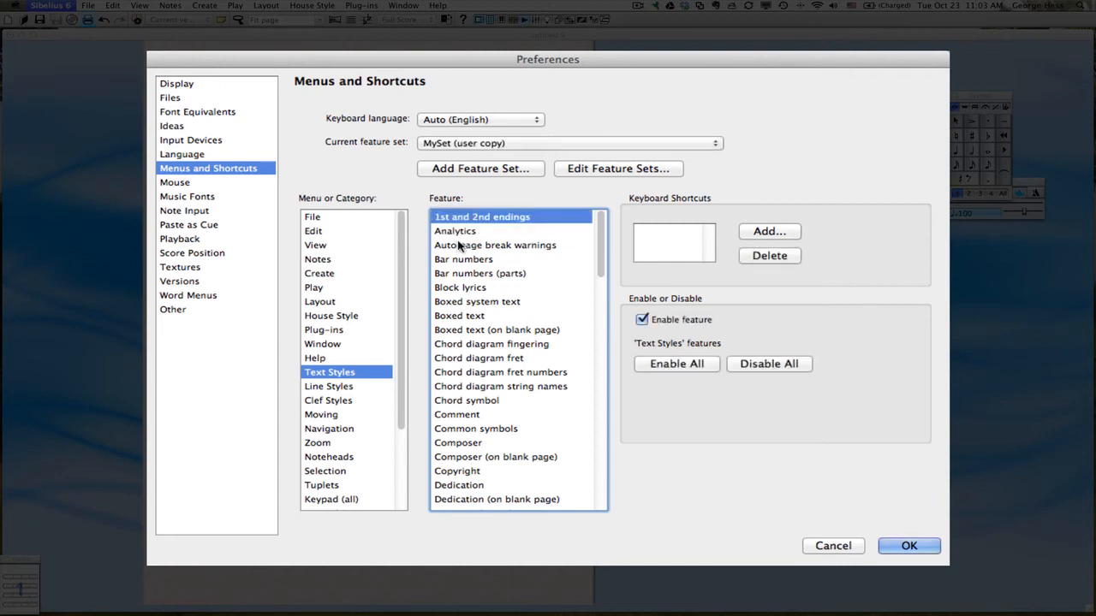
left_click(460, 232)
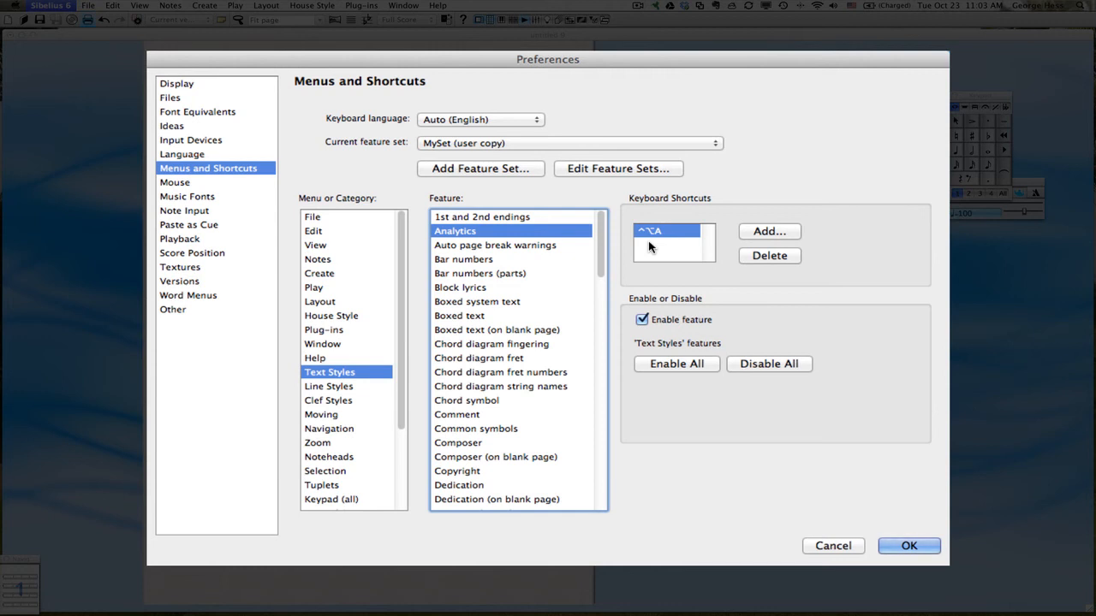
Assign the keyboard shortcut ⌃⌥K to the Key Signatures text style and close the preferences.
scroll(506, 451, "down", 6)
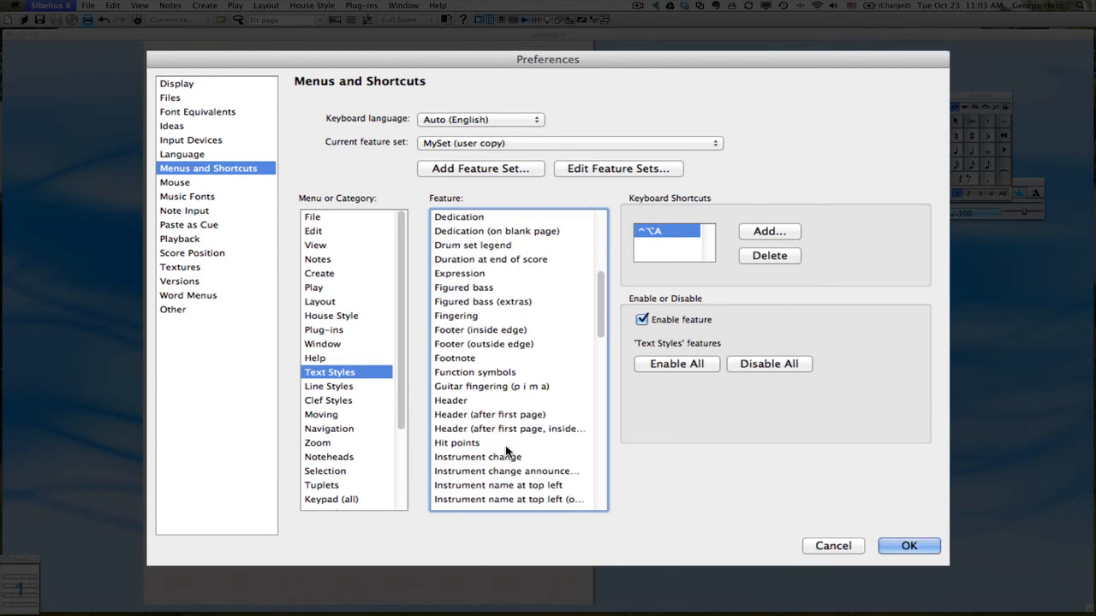
scroll(506, 451, "down", 5)
left_click(465, 332)
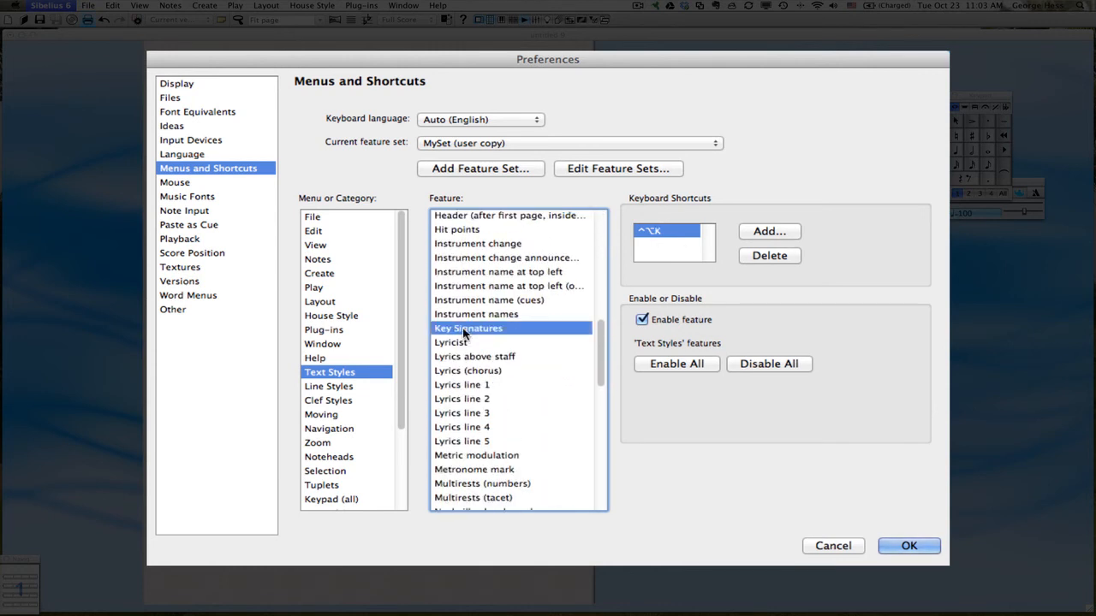
left_click(781, 232)
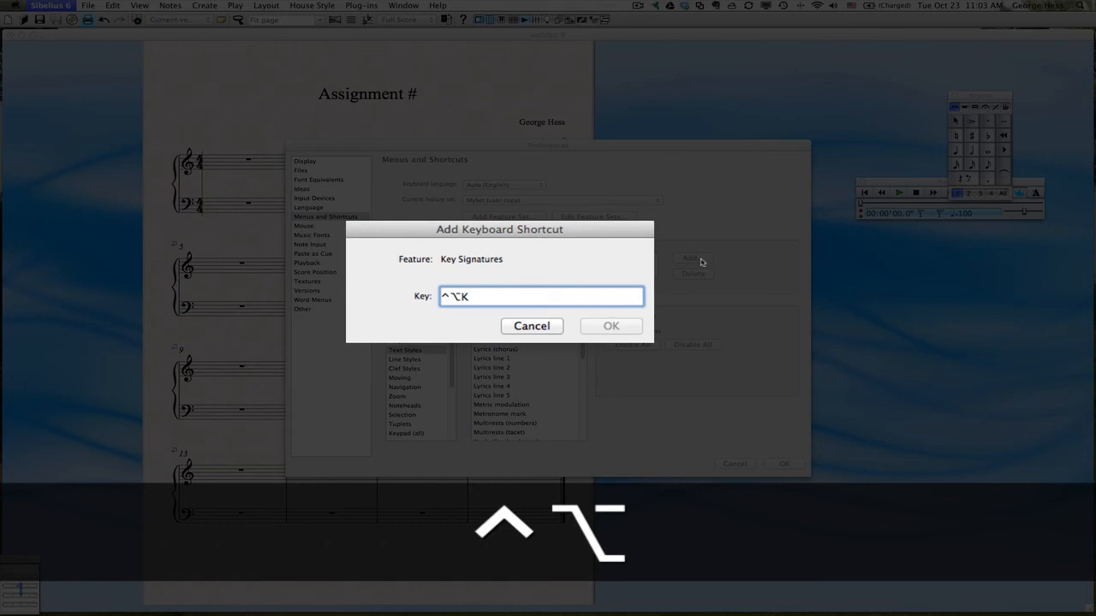
left_click(613, 327)
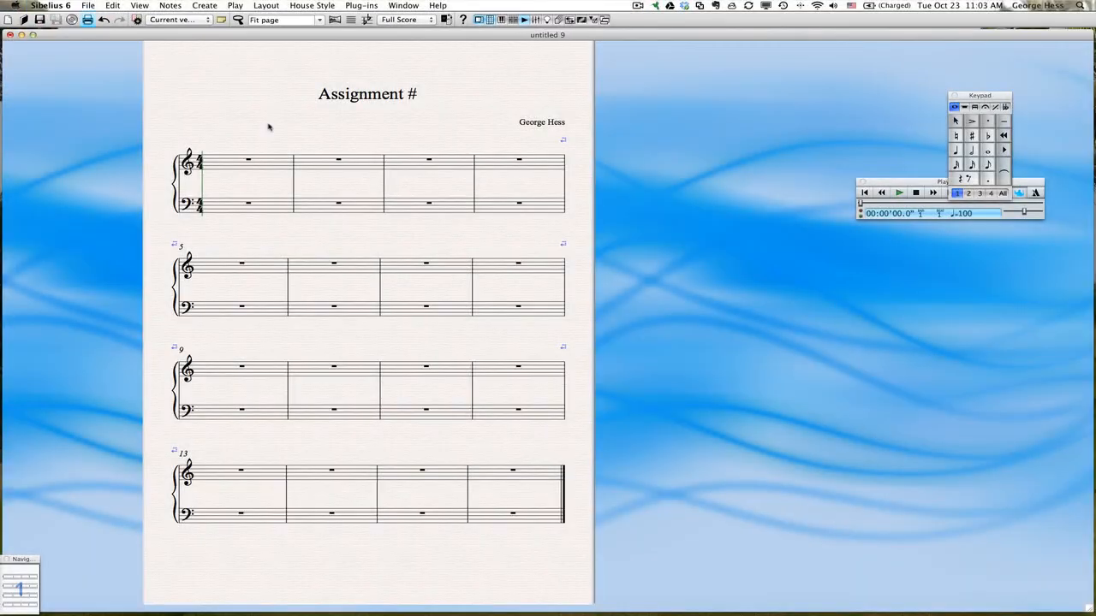
Add the score to the Worksheet Creator as a template named 4-Part.
scroll(254, 119, "right", 1)
scroll(229, 123, "left", 5)
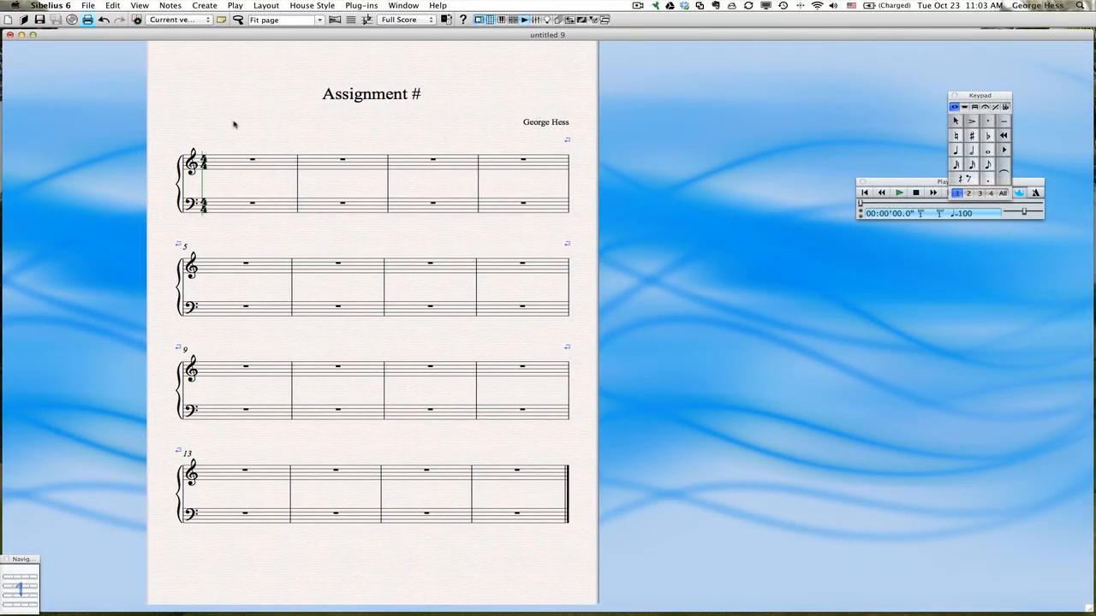
left_click(88, 6)
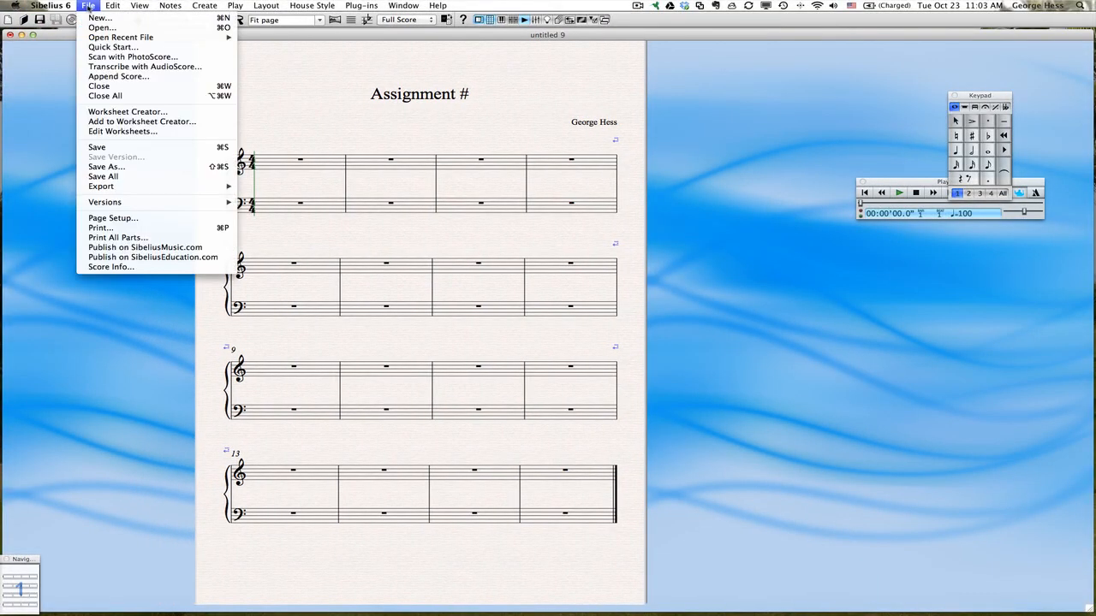
left_click(133, 123)
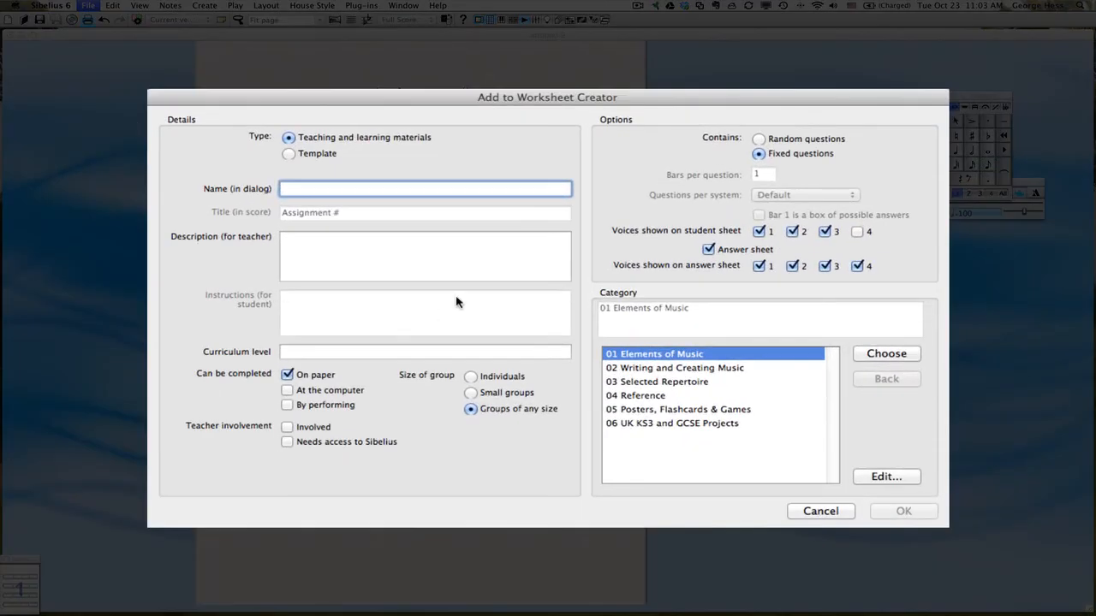
type("4")
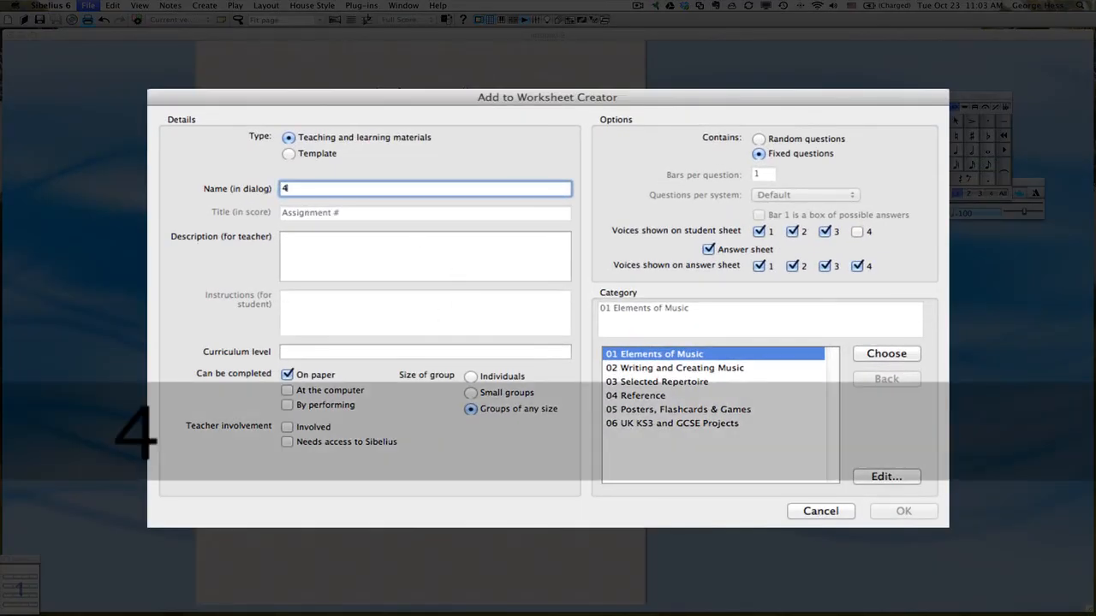
type("Part")
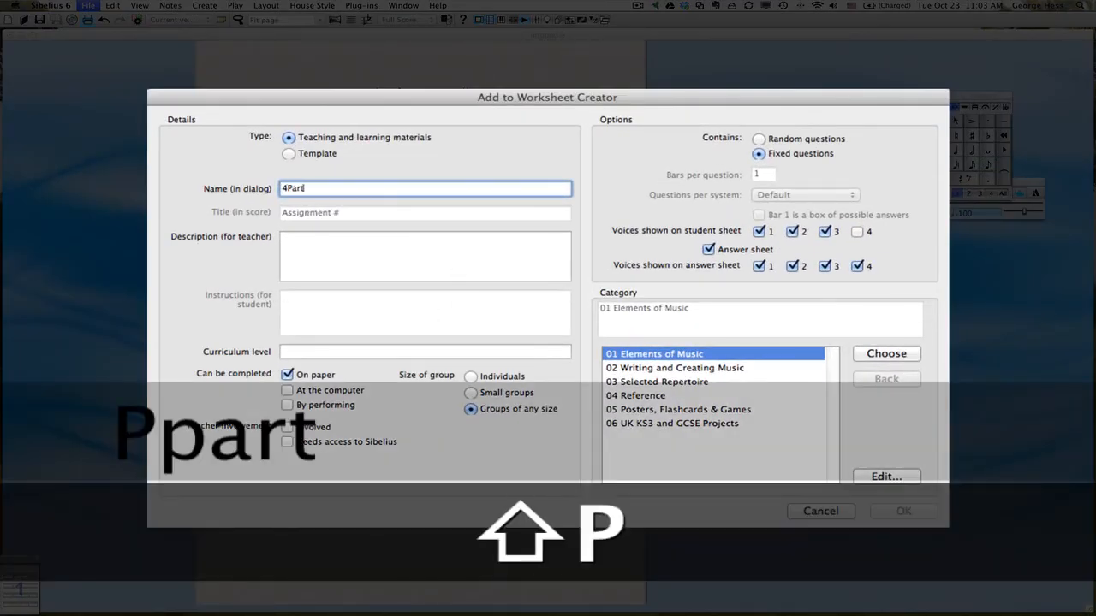
left_click(286, 189)
type("-")
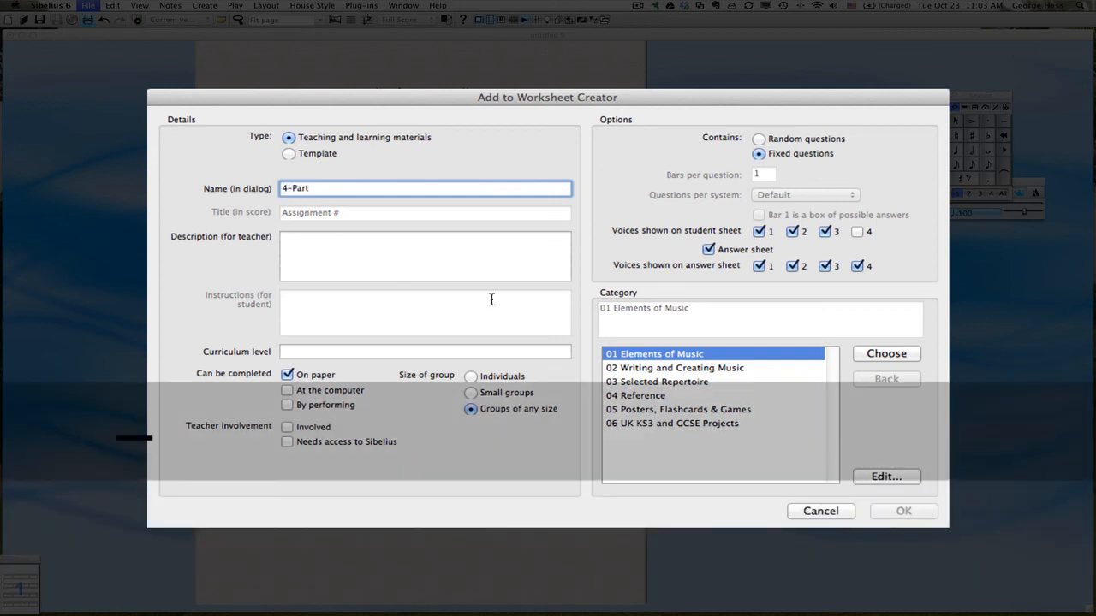
left_click(288, 154)
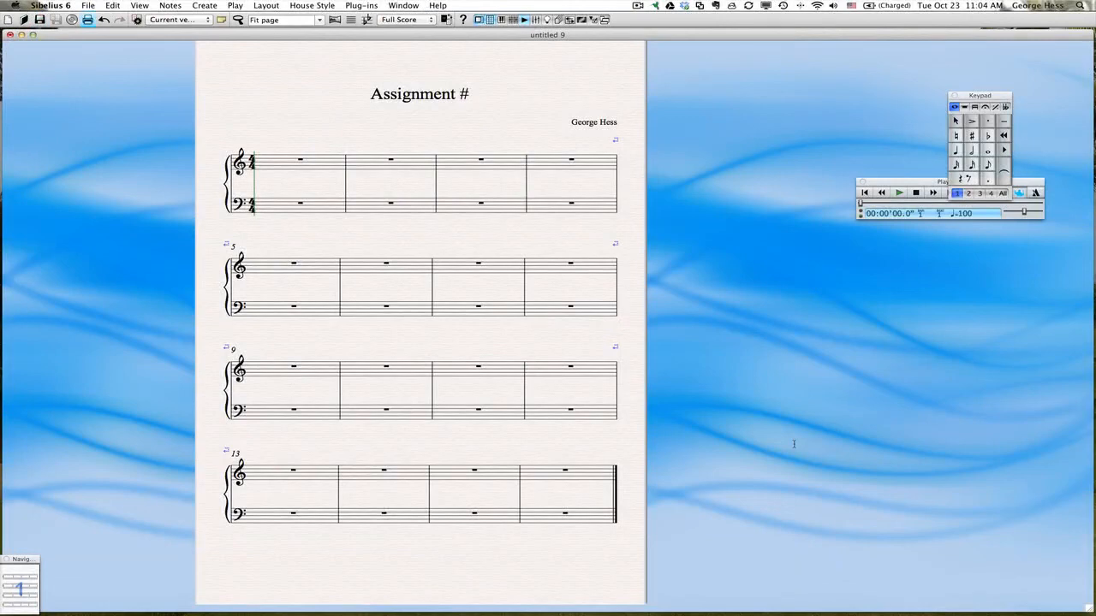
Start a template-based worksheet in the Worksheet Creator and select the 4-Part template.
left_click(88, 6)
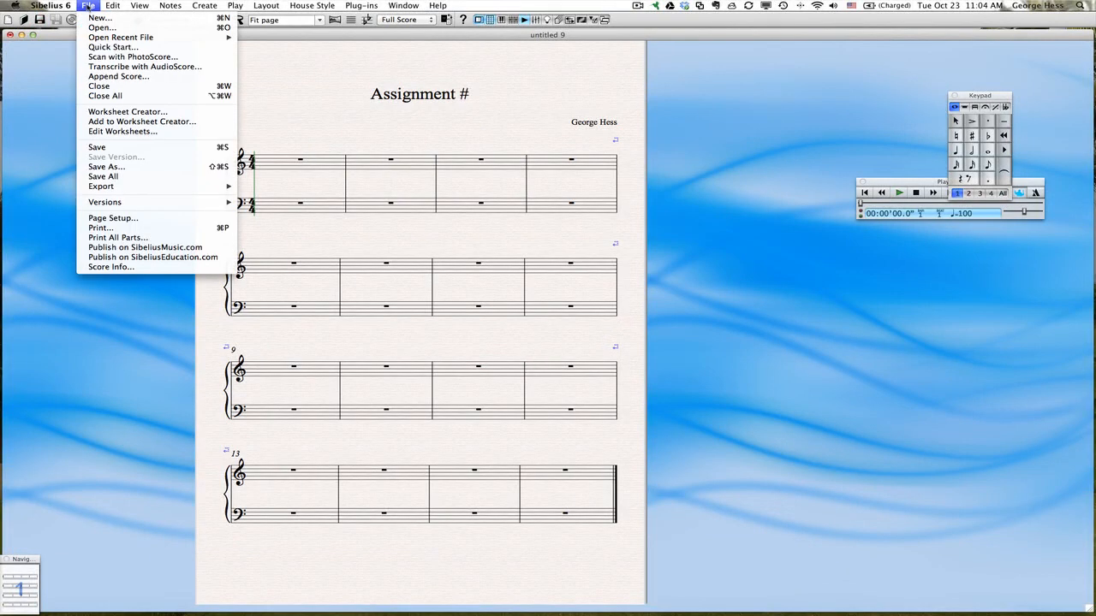
left_click(93, 114)
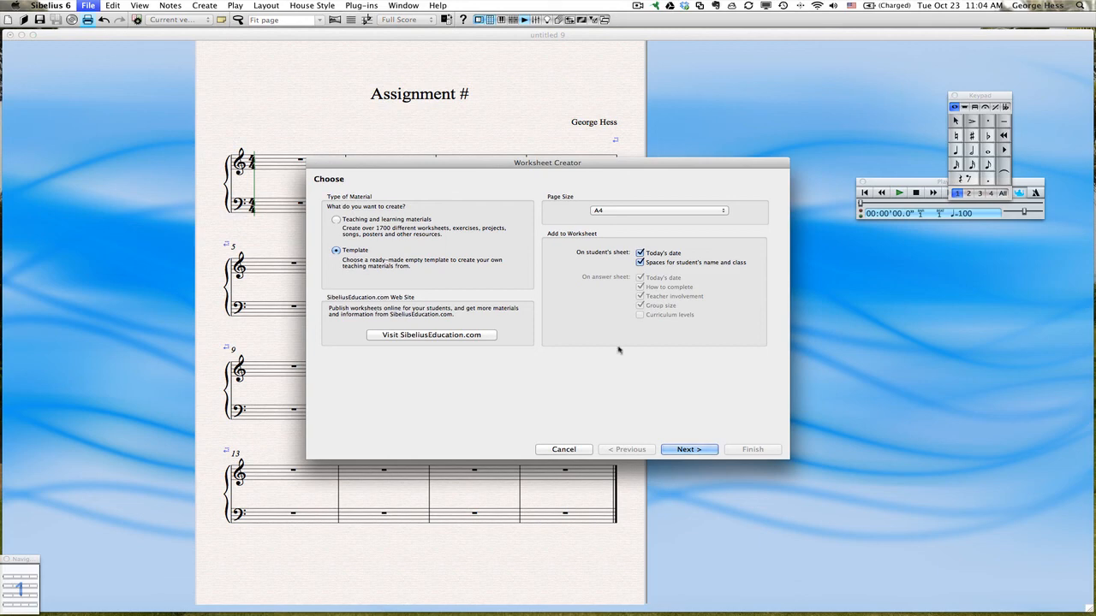
left_click(697, 452)
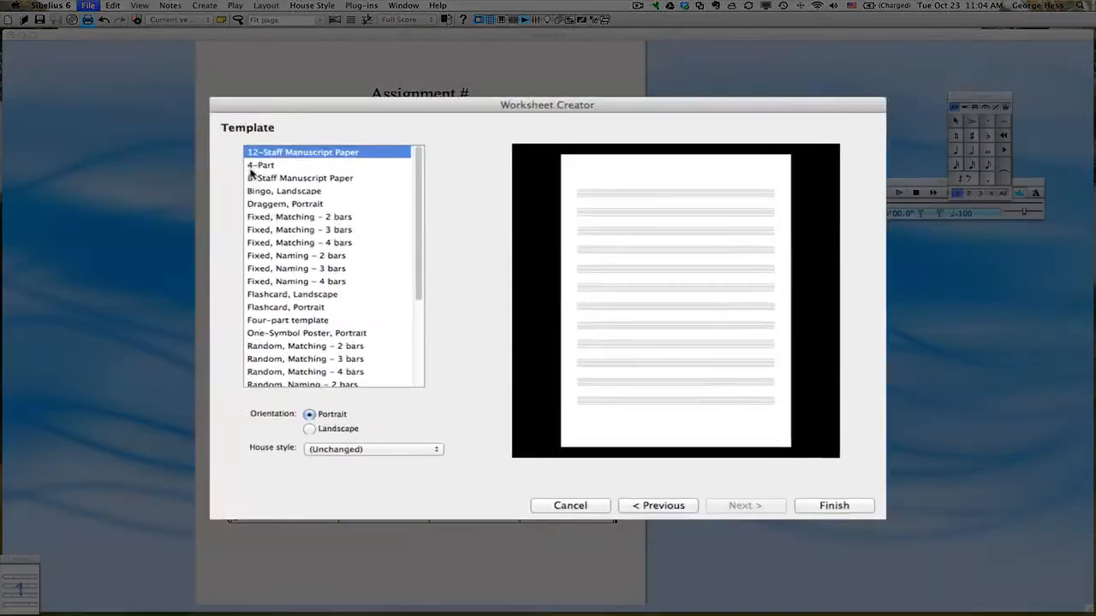
left_click(335, 208)
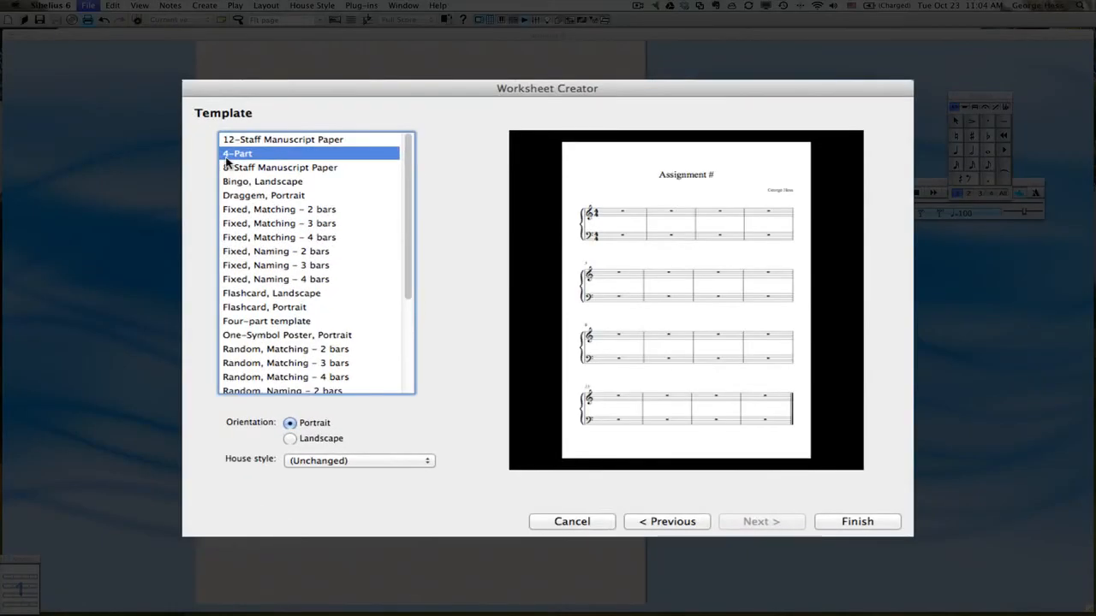